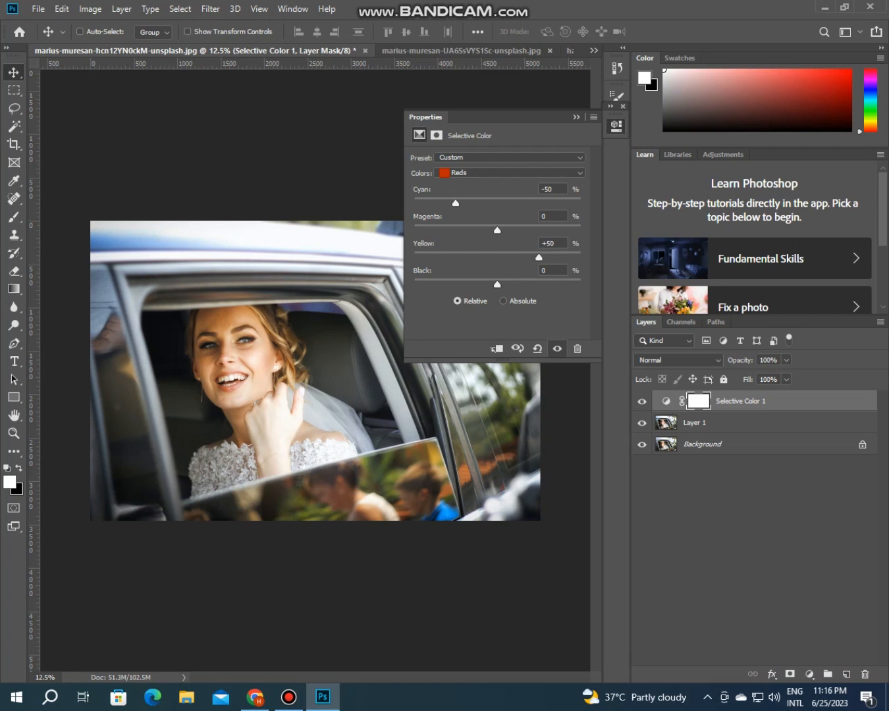
Step: In the Selective Color adjustment, set the Yellows range to Magenta +5% and Black +50%
left_click(507, 172)
left_click(475, 193)
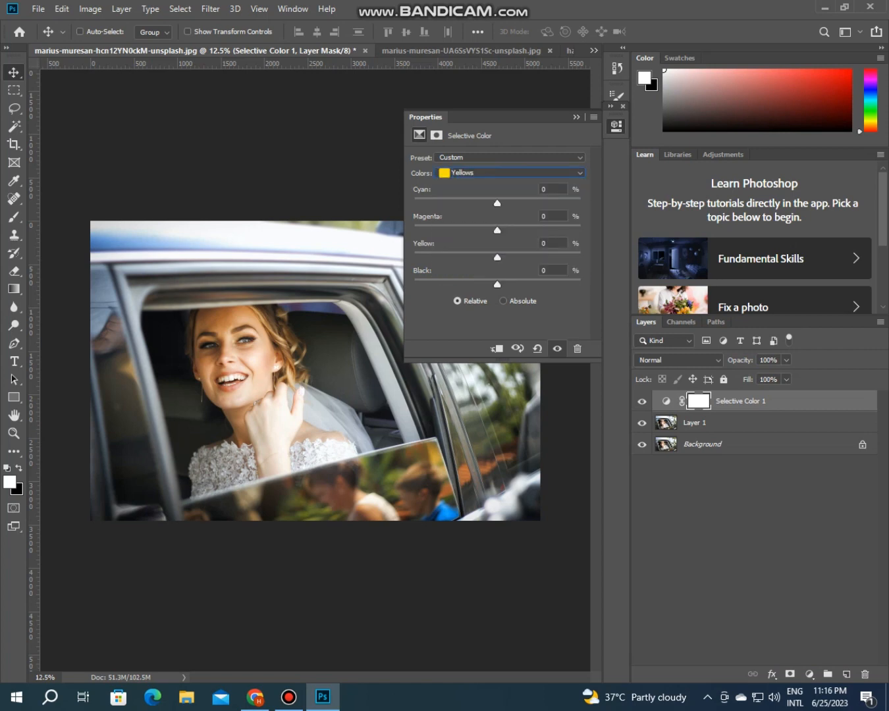
left_click_drag(498, 230, 501, 229)
left_click_drag(498, 285, 540, 285)
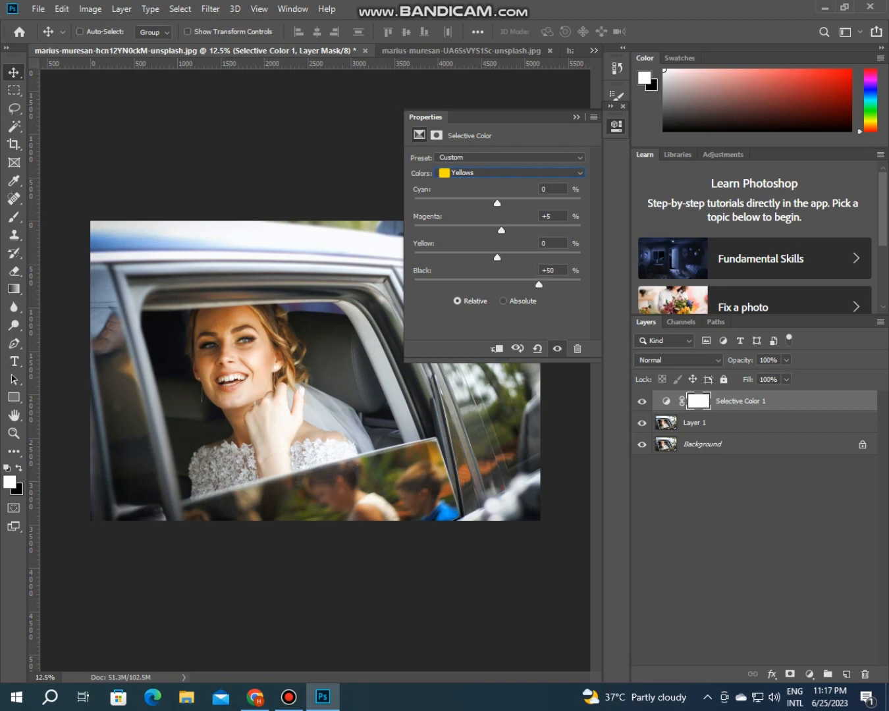
Step: In the Whites range of the Selective Color adjustment, slightly lower Cyan and slightly raise Yellow
left_click(510, 173)
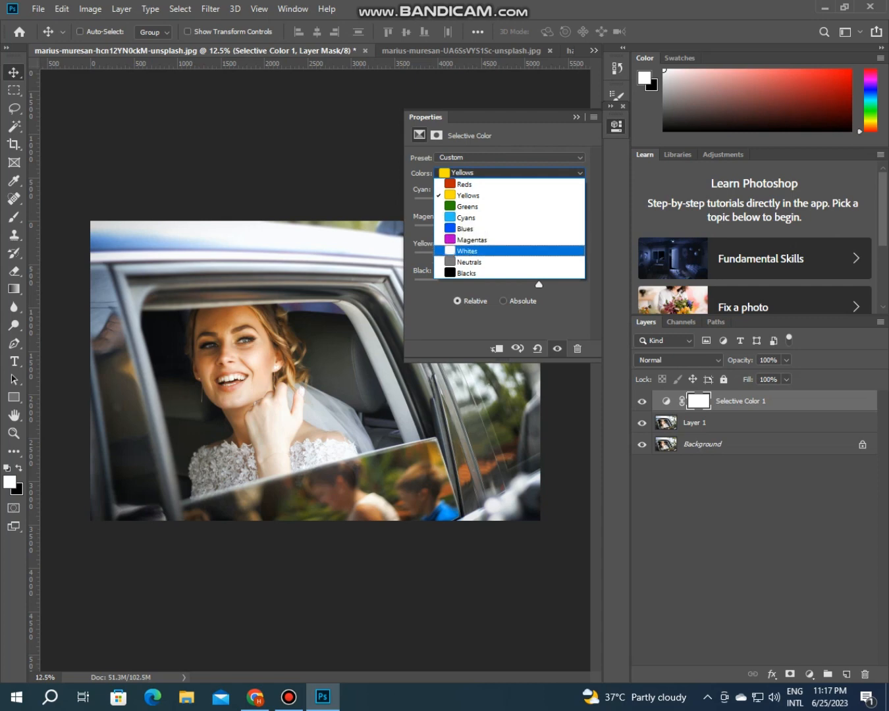
key("Return")
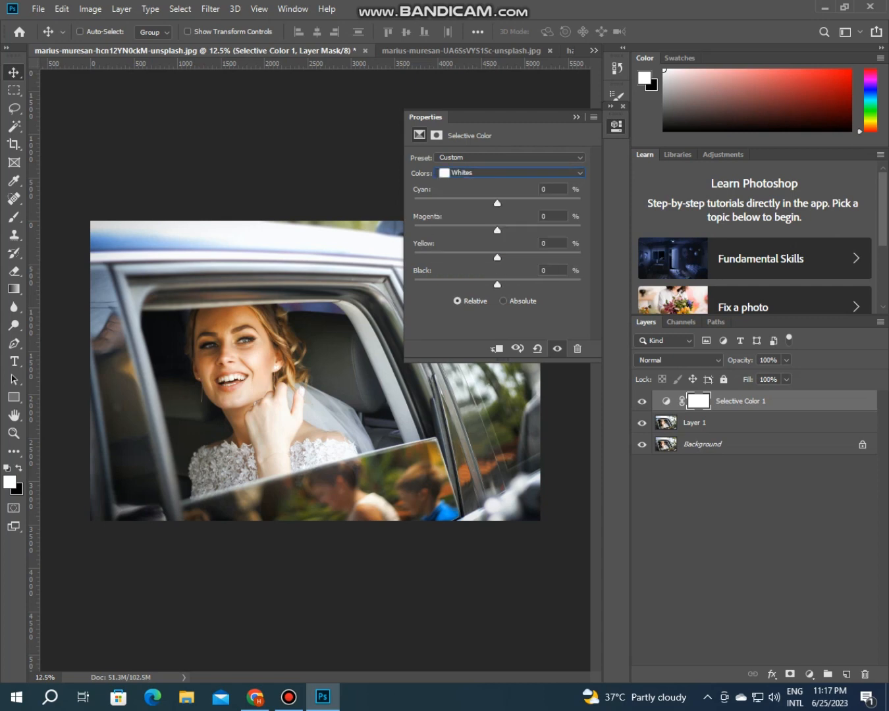
left_click_drag(498, 204, 489, 203)
left_click_drag(497, 257, 506, 257)
Step: Slightly lower Cyan and raise Yellow in the Selective Color Neutrals range by the same amounts as in the Whites
left_click(510, 174)
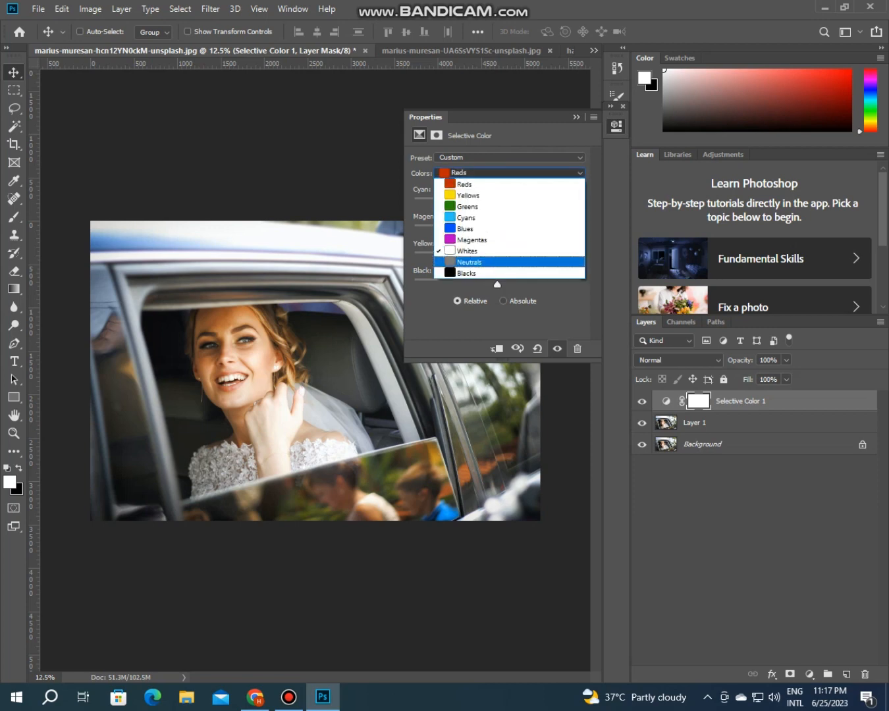
left_click(508, 261)
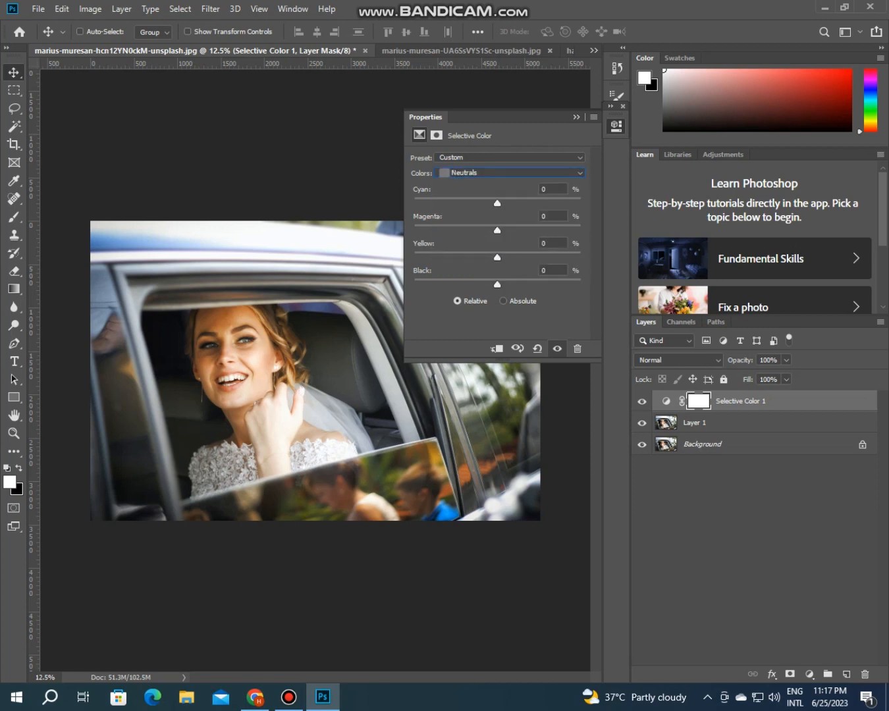
left_click_drag(497, 203, 489, 203)
left_click_drag(498, 257, 505, 257)
Step: Set Cyan to -10% in the Selective Color Blacks range and compare the photo with the adjustment layer hidden and shown
left_click(510, 173)
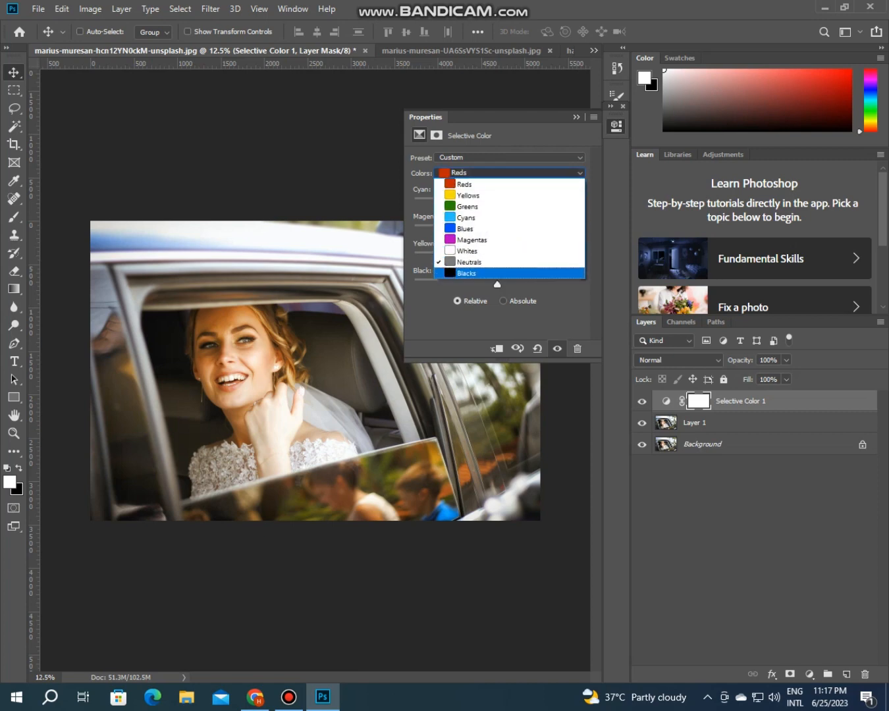
left_click(468, 272)
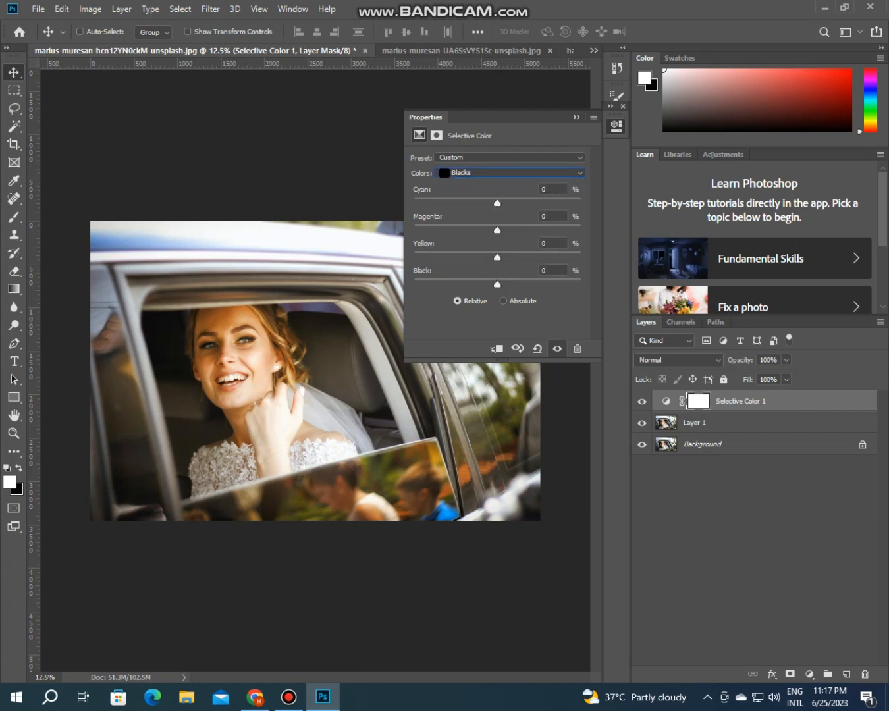
left_click_drag(498, 204, 489, 204)
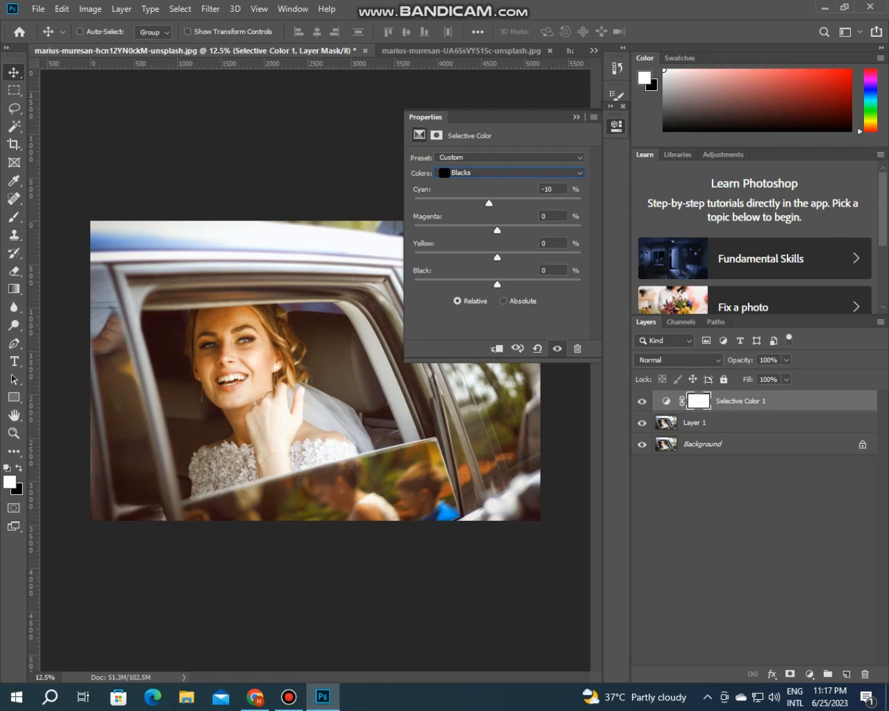
left_click(577, 116)
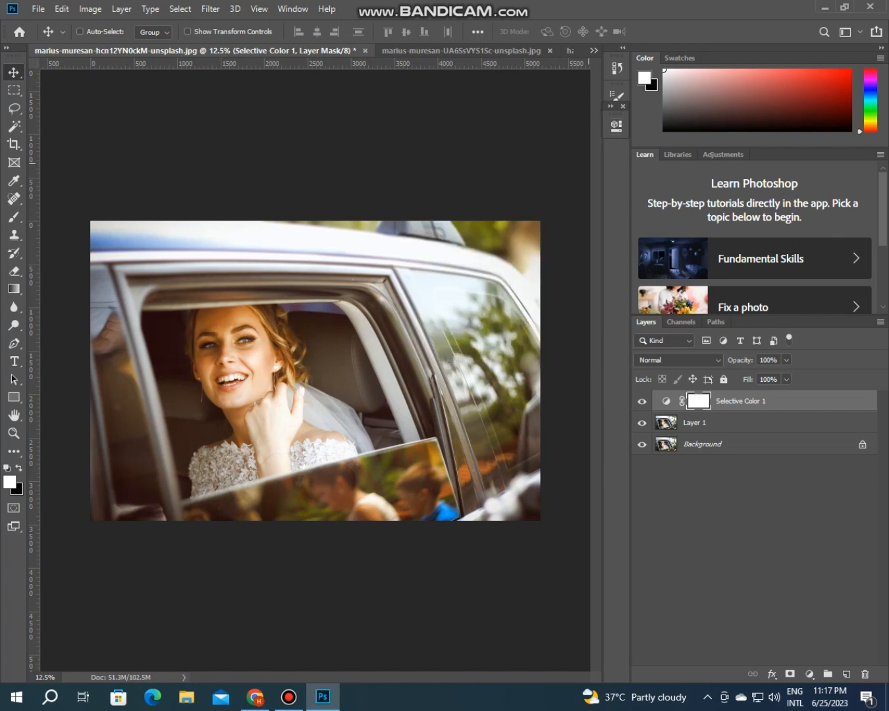
left_click(642, 402)
left_click(642, 401)
Step: Add a Hue/Saturation adjustment layer and set its Yellows range to Saturation -70 and Lightness +50
left_click(810, 675)
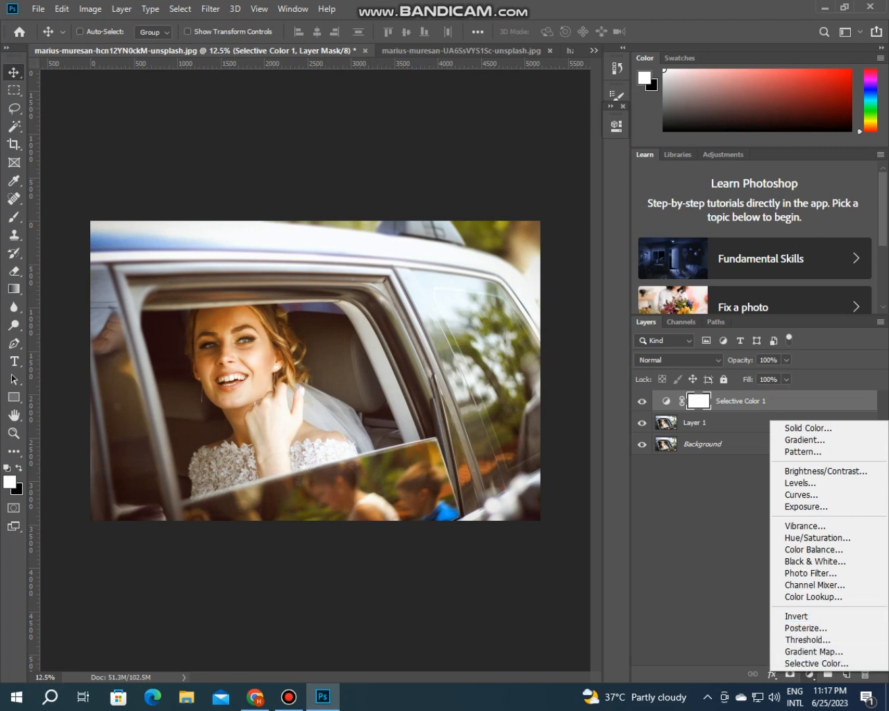
left_click(818, 538)
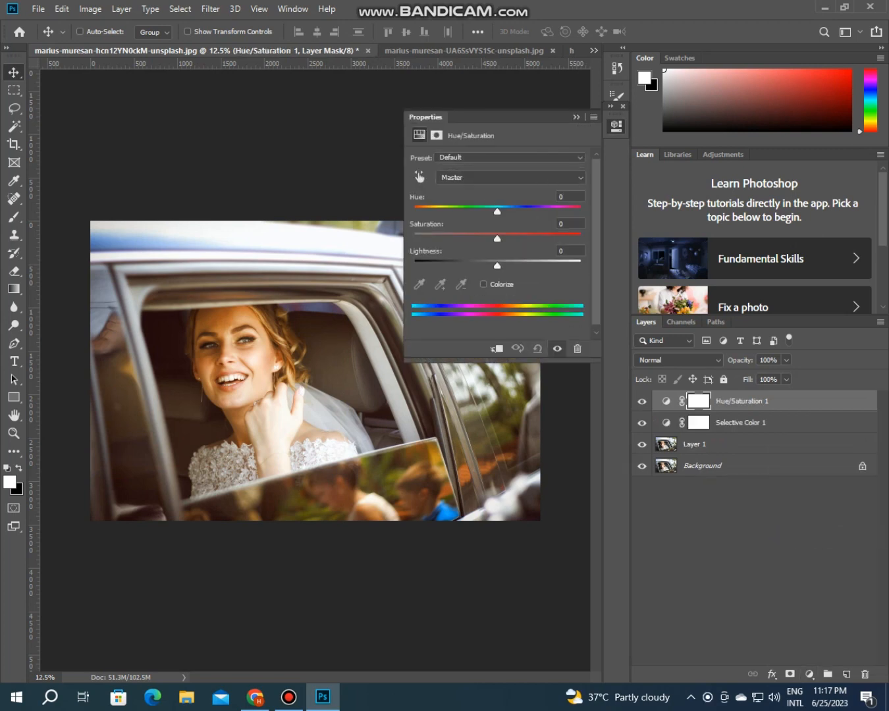
left_click(510, 177)
left_click(454, 199)
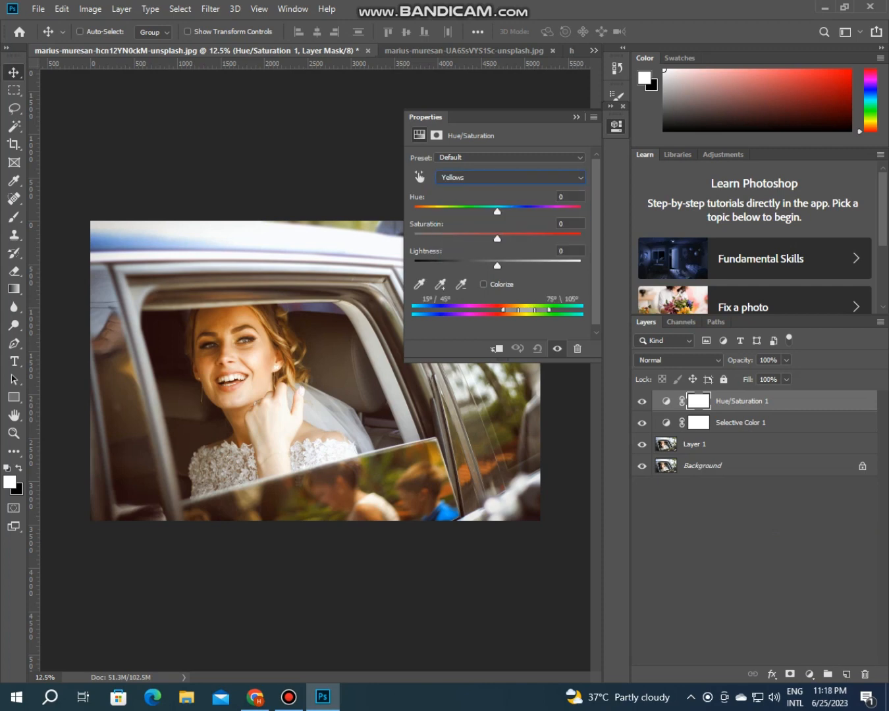
left_click_drag(498, 238, 440, 239)
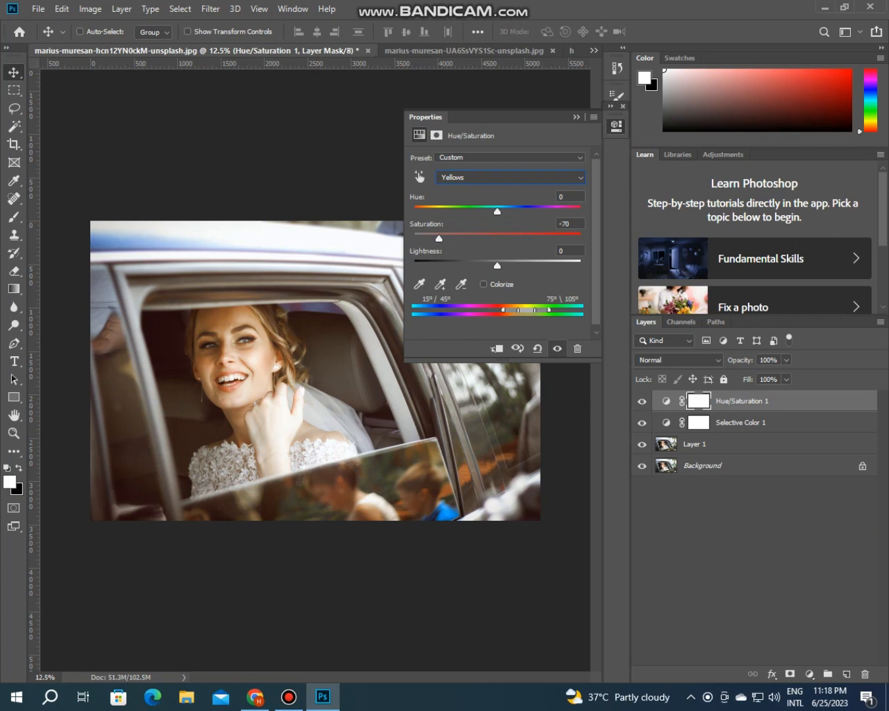
left_click_drag(497, 265, 539, 265)
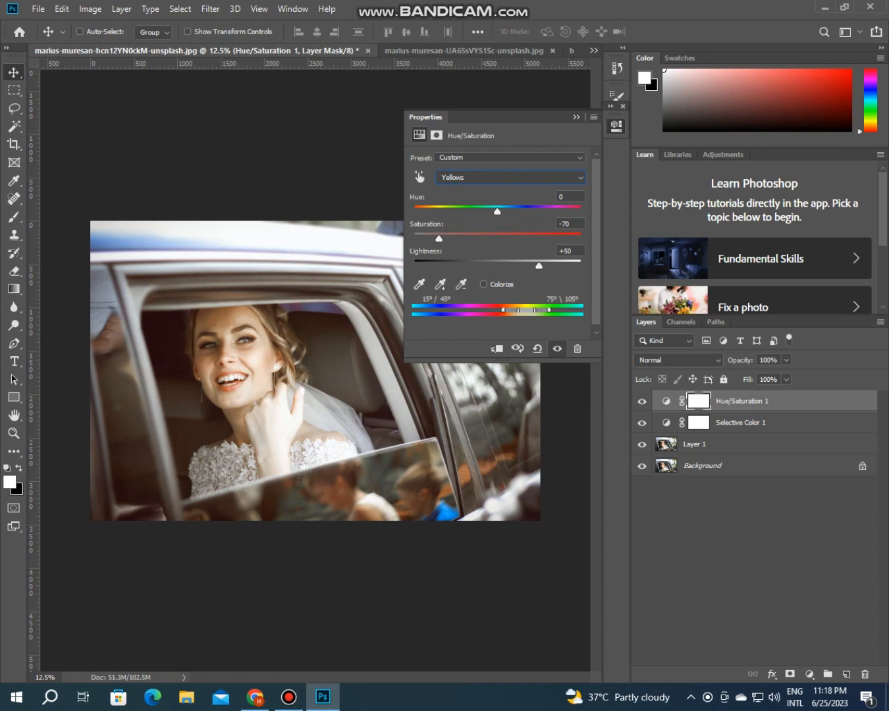
Step: Lower the Saturation of the Greens and Cyans ranges to the same level as the Yellows in the Hue/Saturation adjustment
left_click(511, 178)
left_click(511, 221)
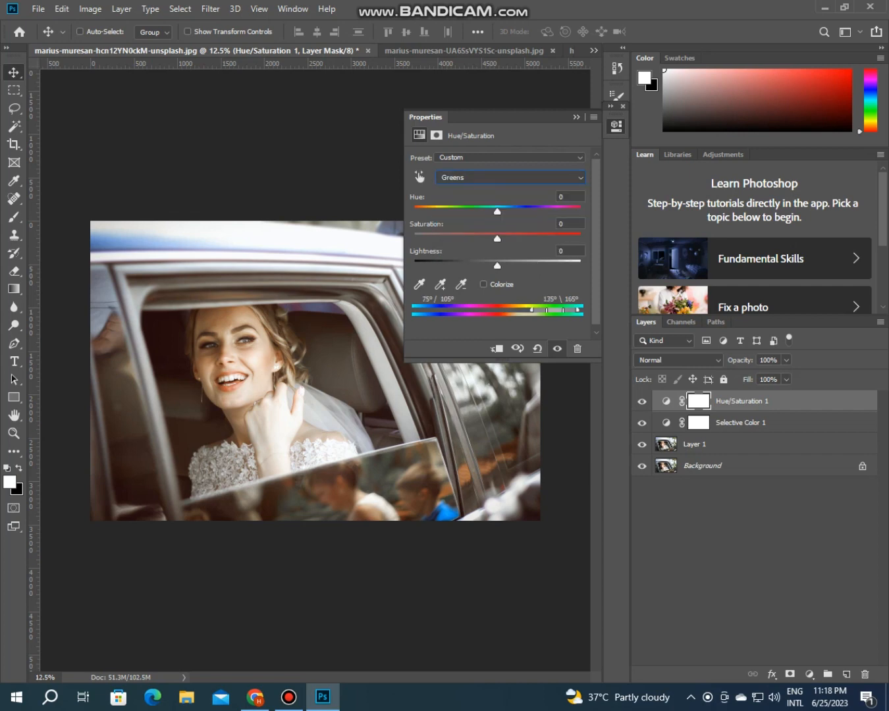
left_click_drag(498, 239, 440, 239)
left_click(511, 178)
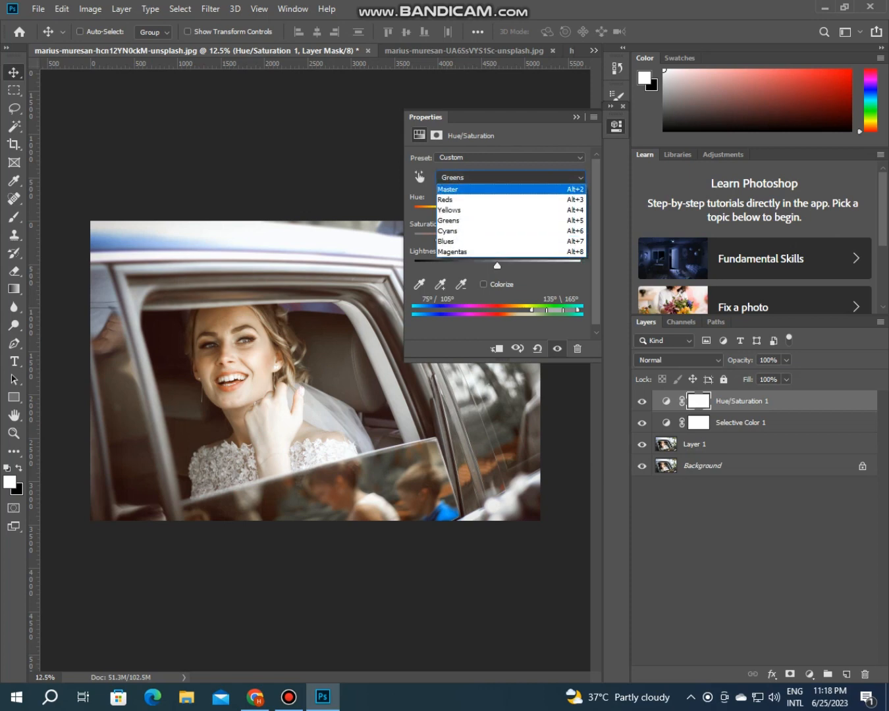
key("Return")
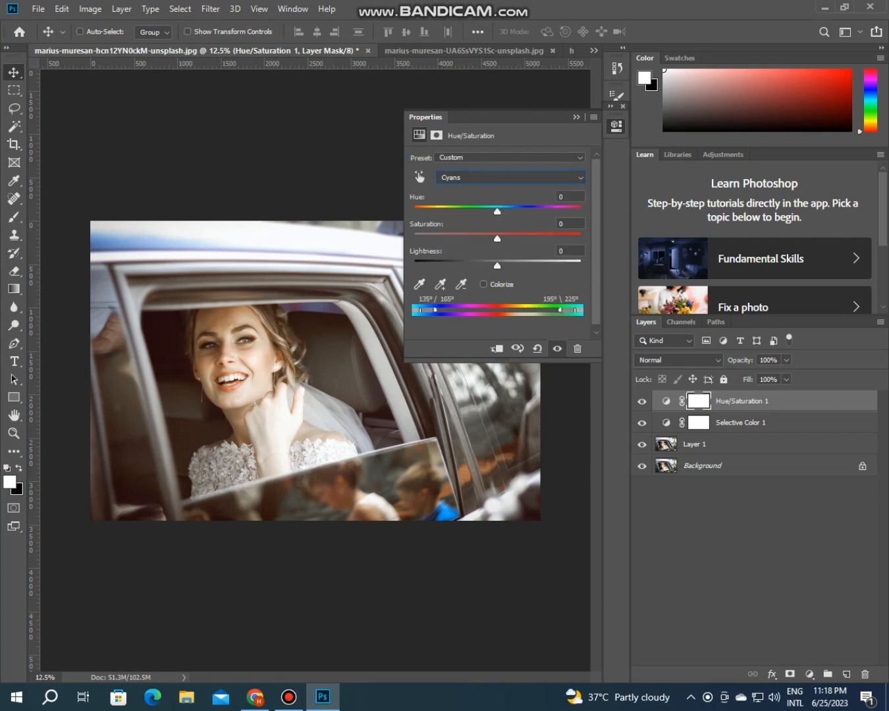
left_click_drag(497, 239, 439, 237)
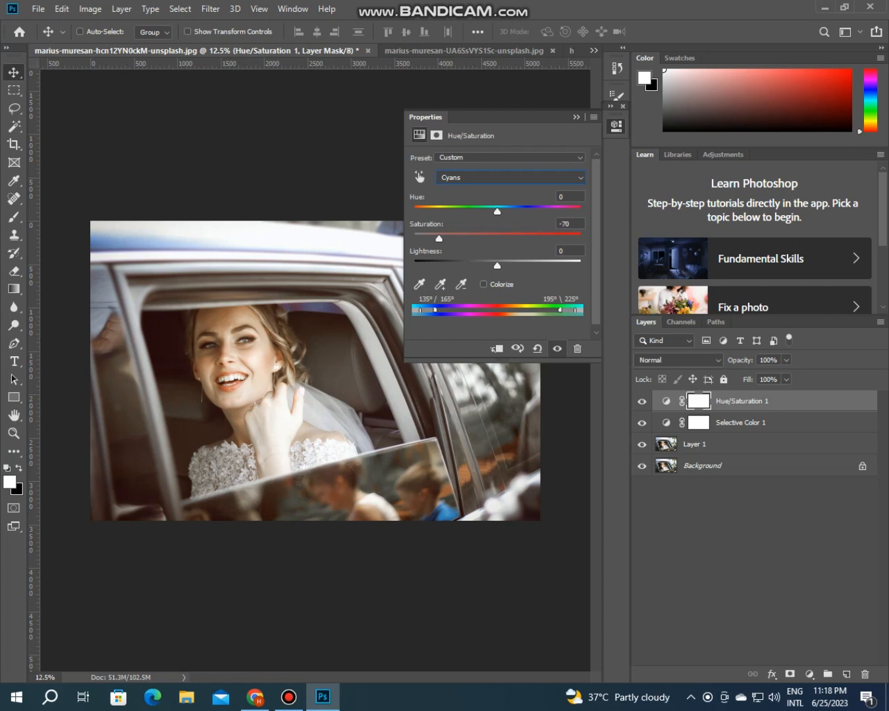
Step: Lower the Blues Saturation to the same level as the Yellows and compare the photo with the Hue/Saturation layer hidden and shown
left_click(510, 178)
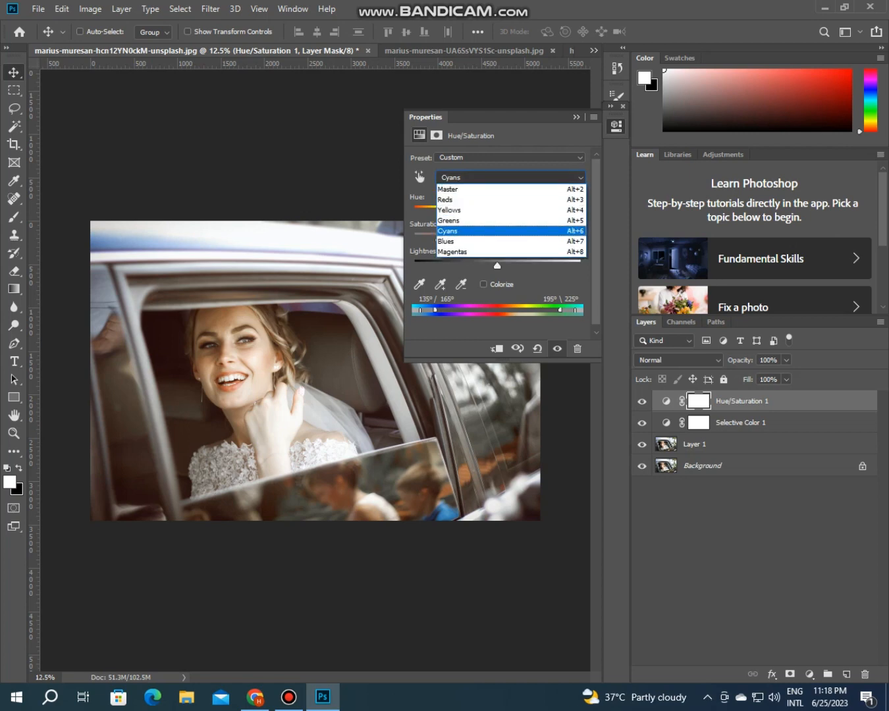
left_click(488, 241)
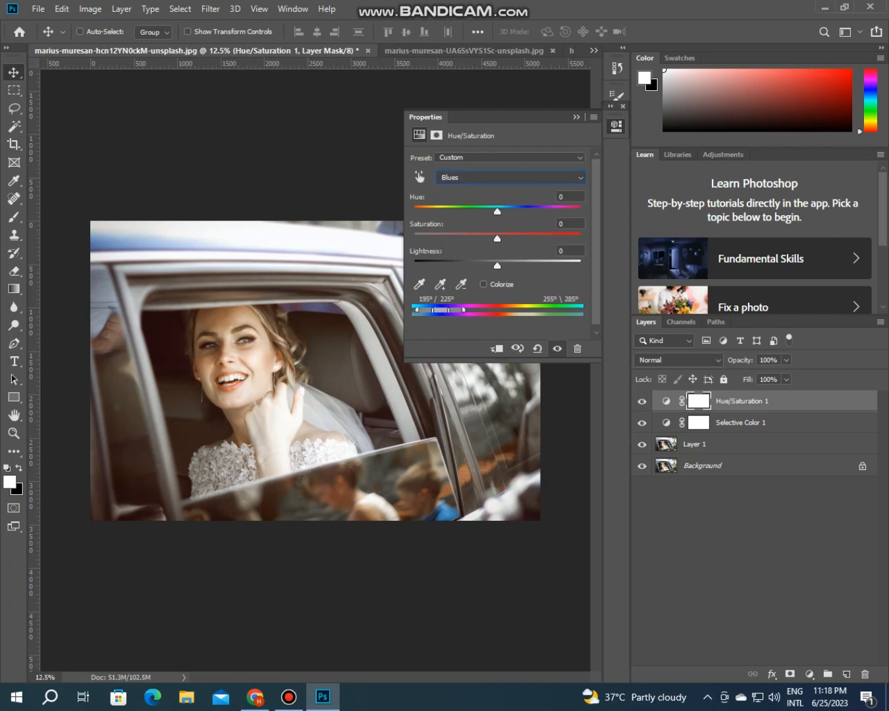
left_click_drag(497, 239, 438, 239)
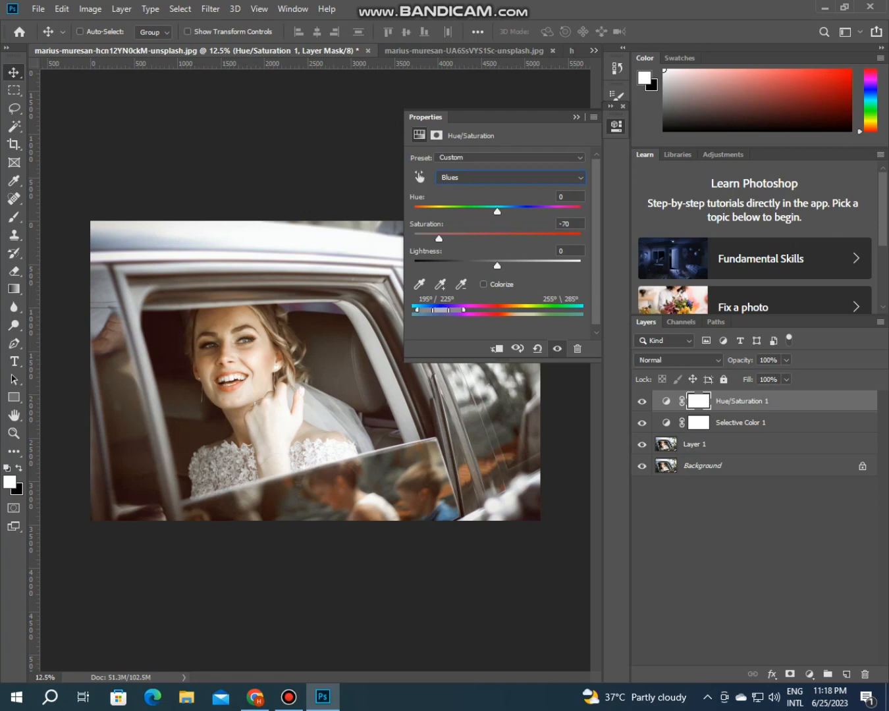
left_click(577, 117)
left_click(642, 401)
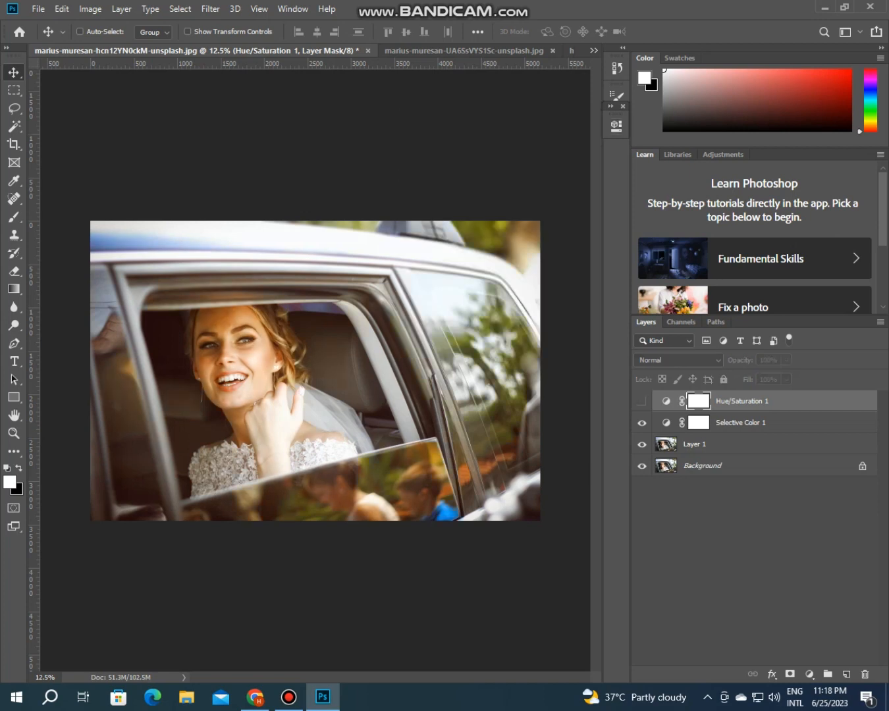
left_click(641, 402)
Step: Add a Curves adjustment layer, lowering the RGB curve's white endpoint and slightly lifting its black endpoint for a faded look
left_click(809, 675)
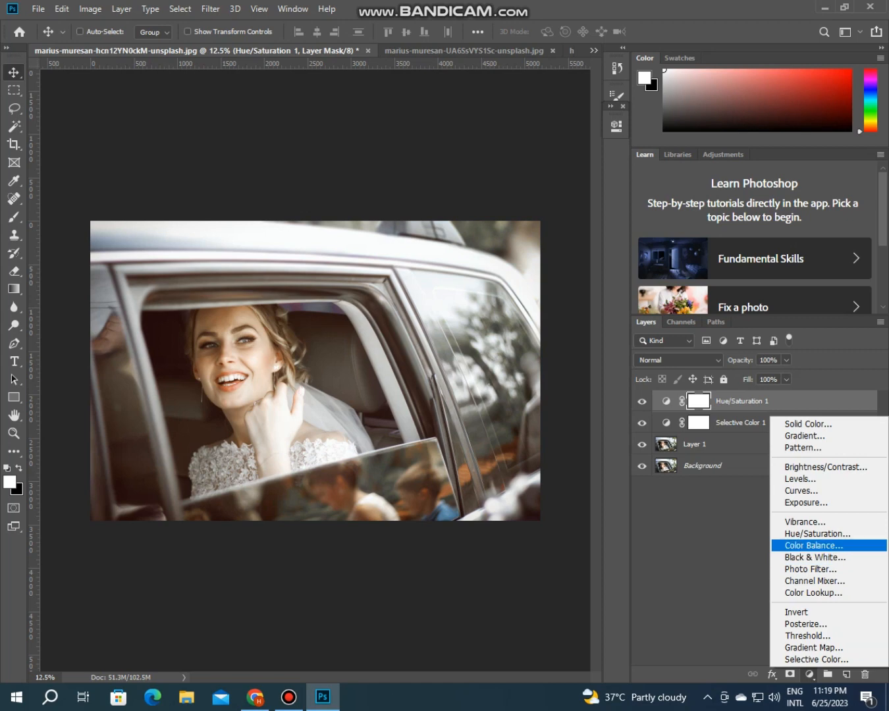
left_click(801, 490)
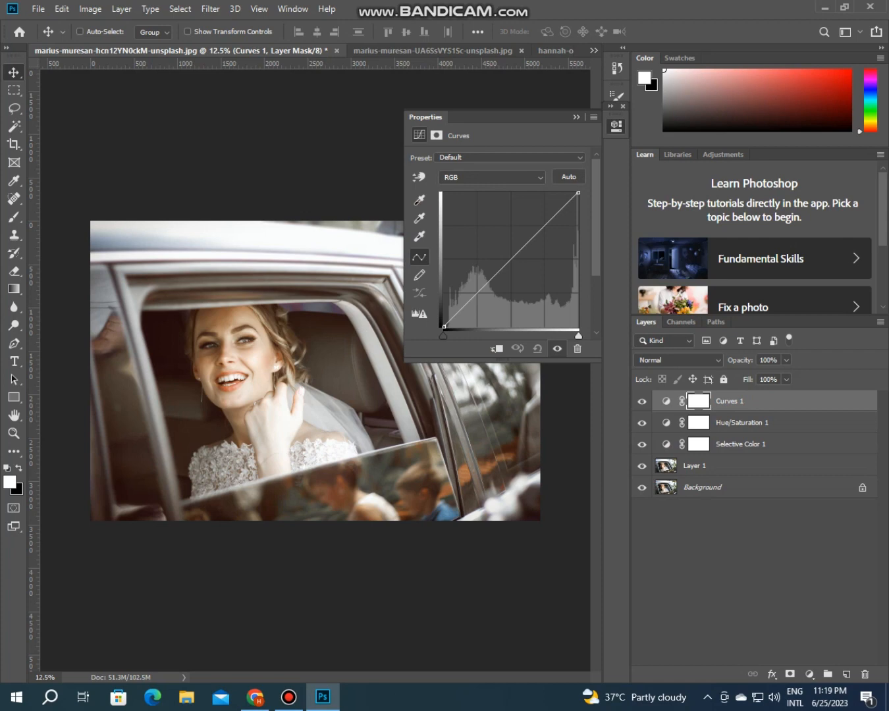
left_click_drag(578, 192, 578, 203)
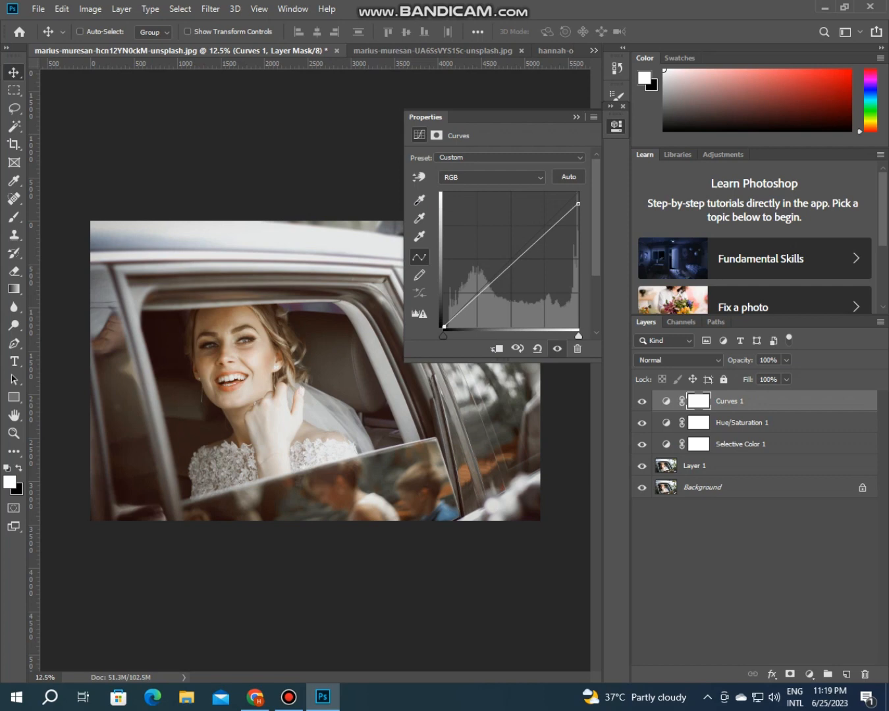
left_click_drag(444, 325, 444, 323)
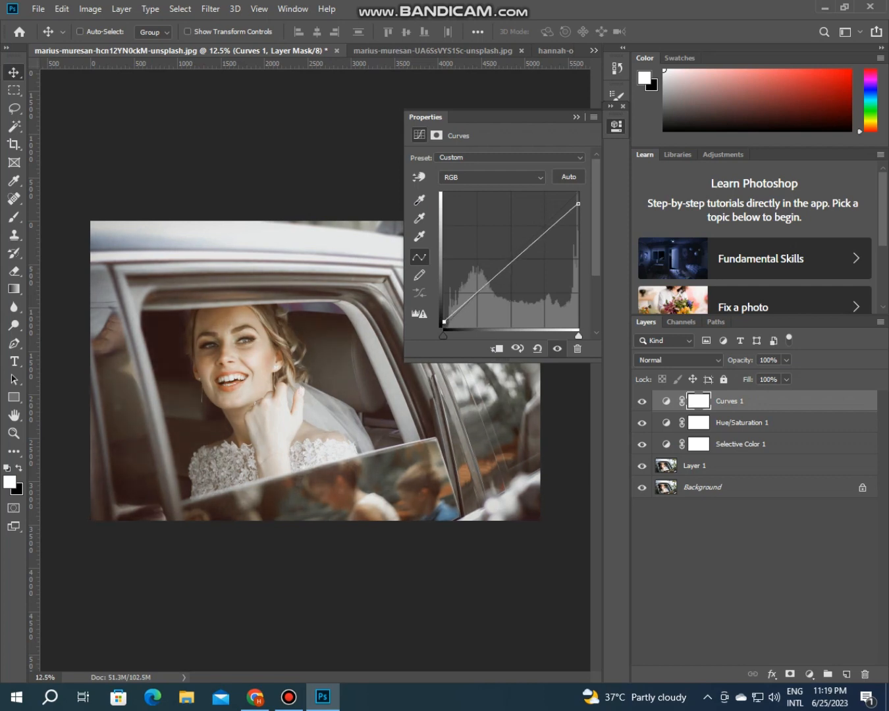
Step: Lower the white endpoint of the Blue channel curve and compare the photo with the Curves layer hidden and shown
left_click(493, 177)
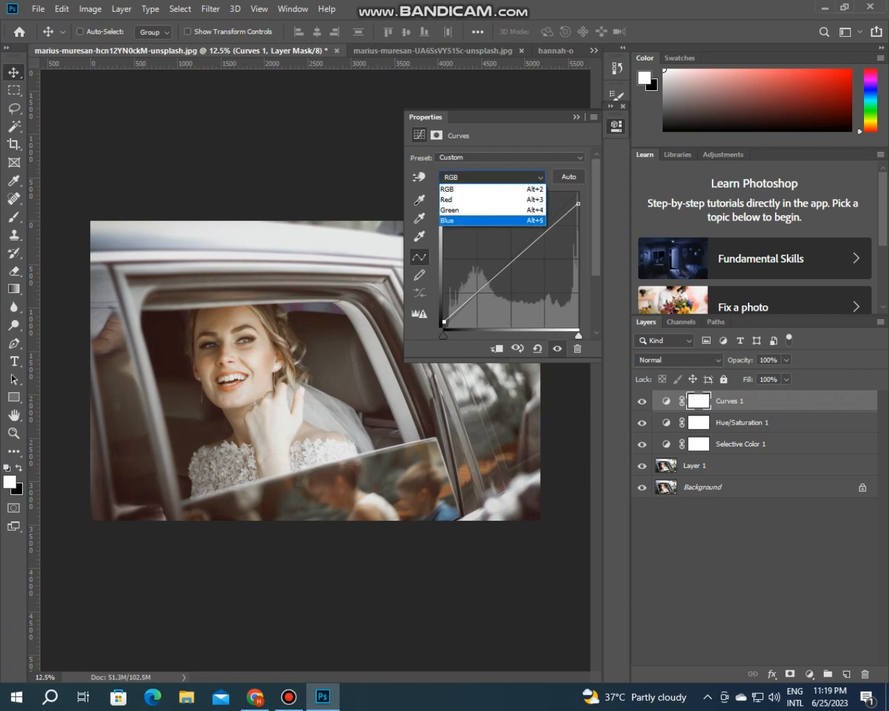
left_click(493, 222)
left_click_drag(578, 193, 578, 205)
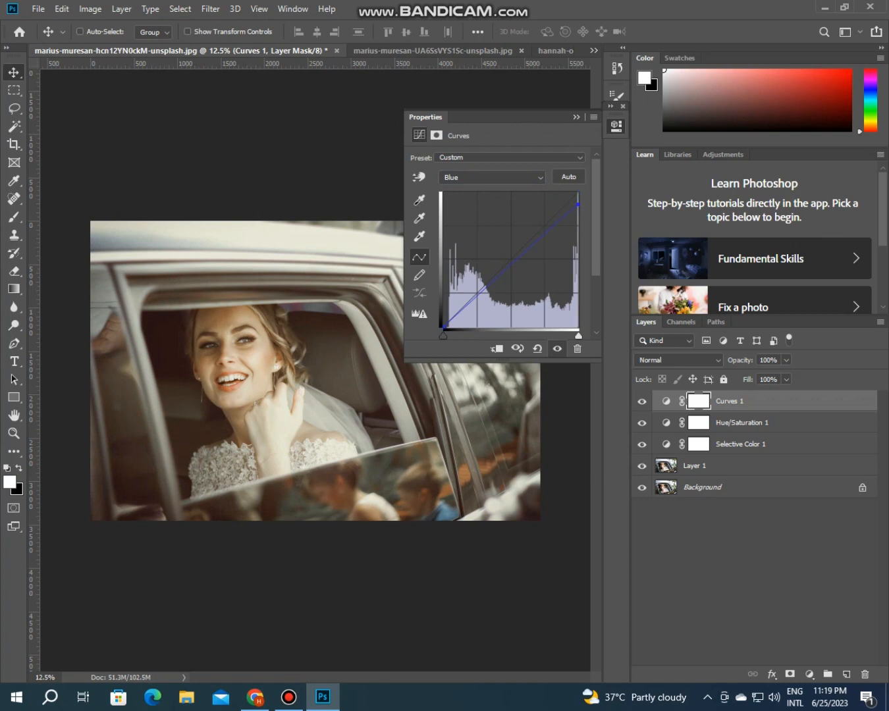
left_click(577, 117)
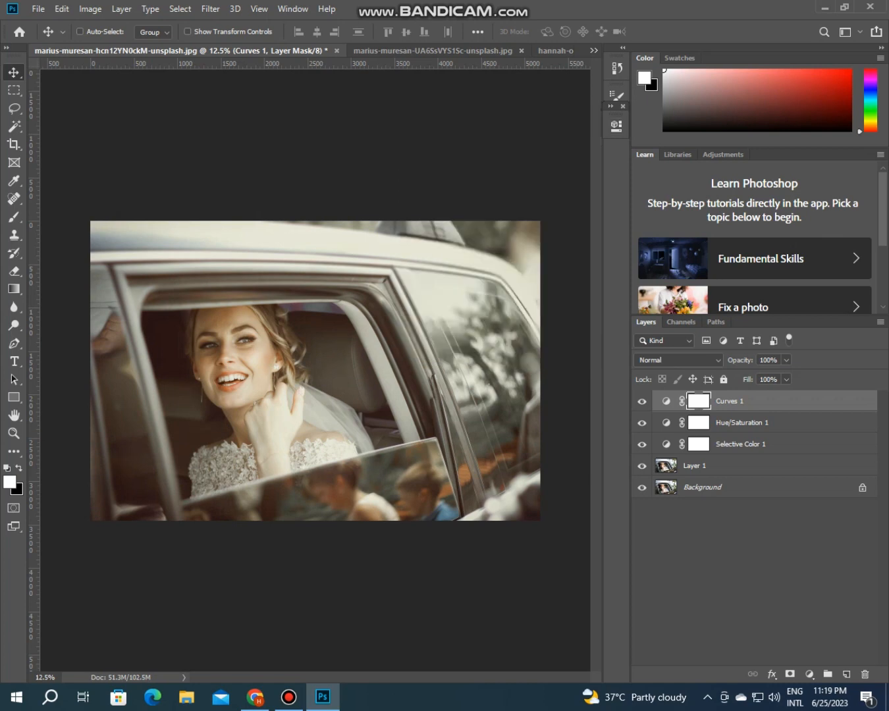
left_click(642, 401)
left_click(642, 400)
Step: Add a Color Balance adjustment layer and set its Shadows to Cyan-Red +5 and Yellow-Blue -5
left_click(809, 673)
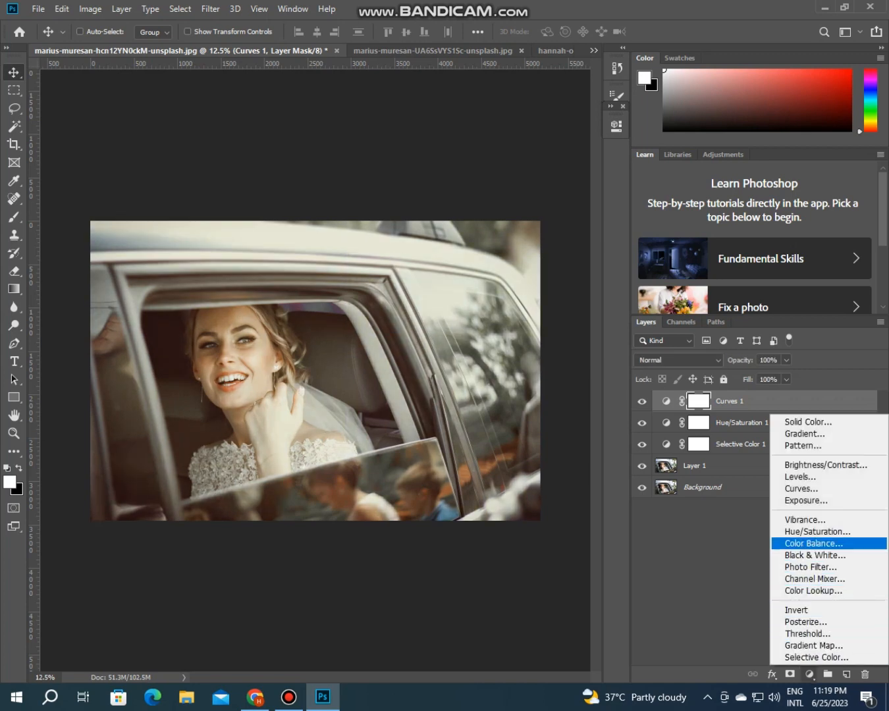
left_click(813, 543)
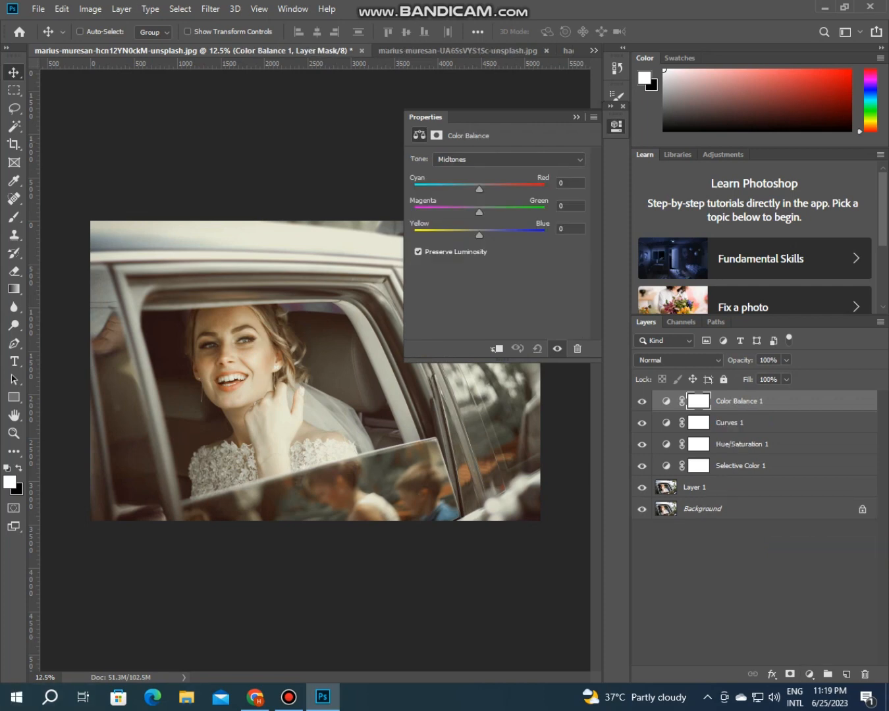
left_click(507, 159)
left_click(507, 159)
left_click(508, 159)
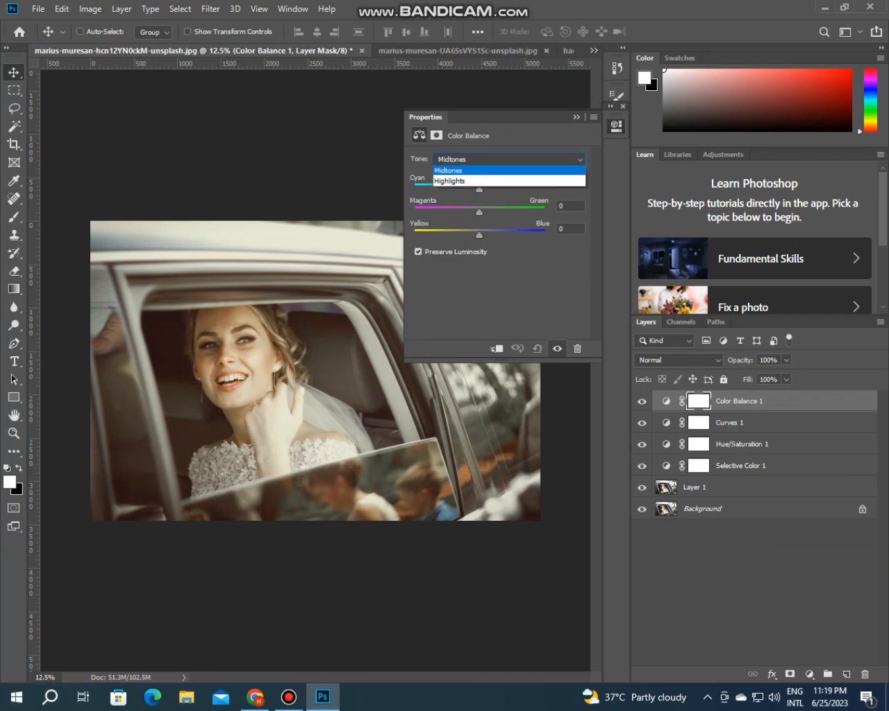
left_click(481, 172)
left_click_drag(479, 189, 483, 189)
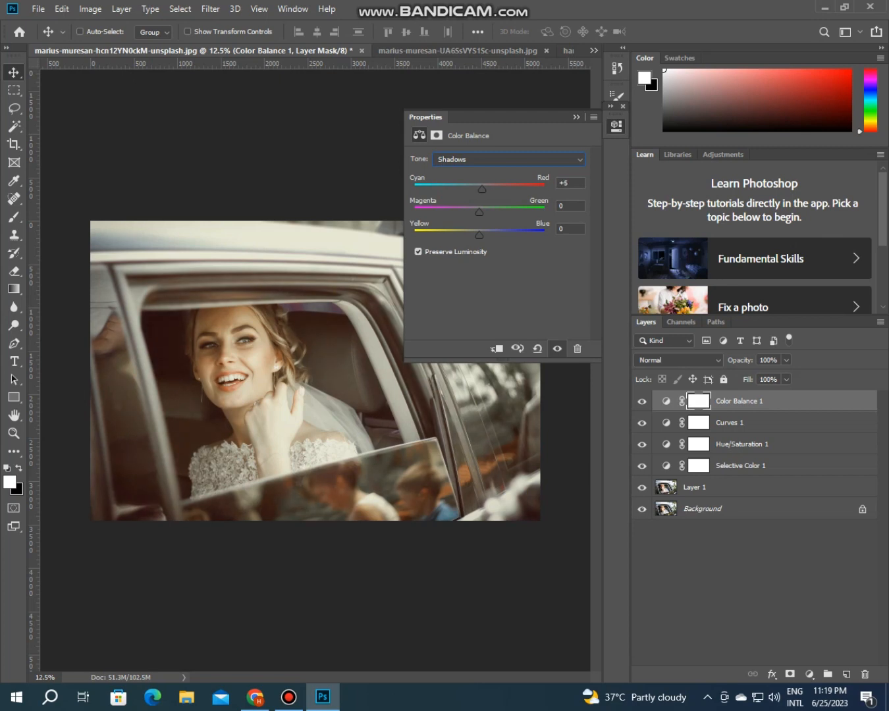
left_click_drag(479, 235, 478, 234)
Step: Set the Color Balance Highlights to Cyan-Red +5 and Yellow-Blue -10
left_click(508, 159)
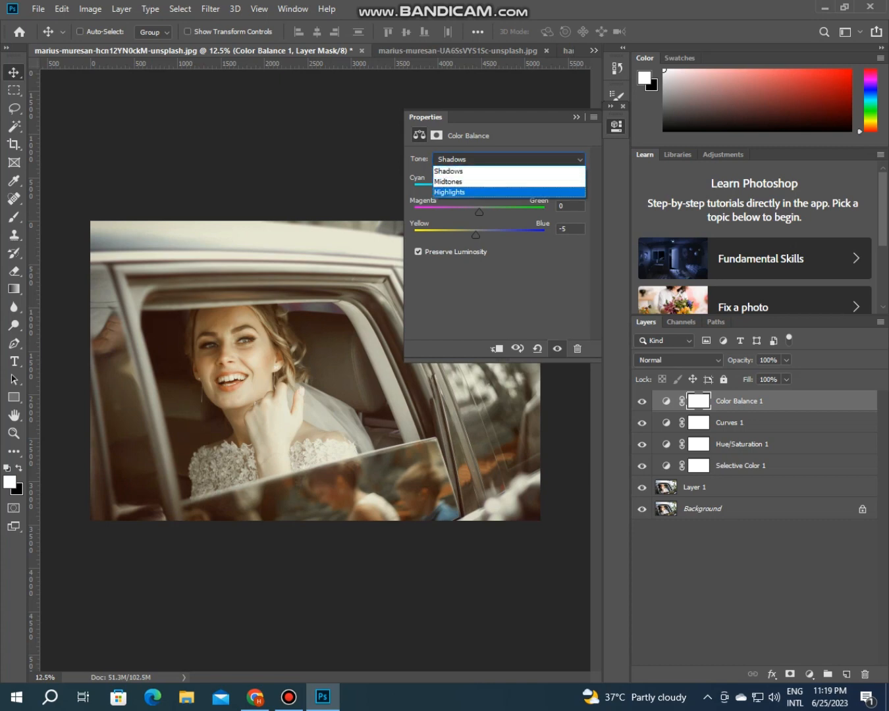
left_click(481, 193)
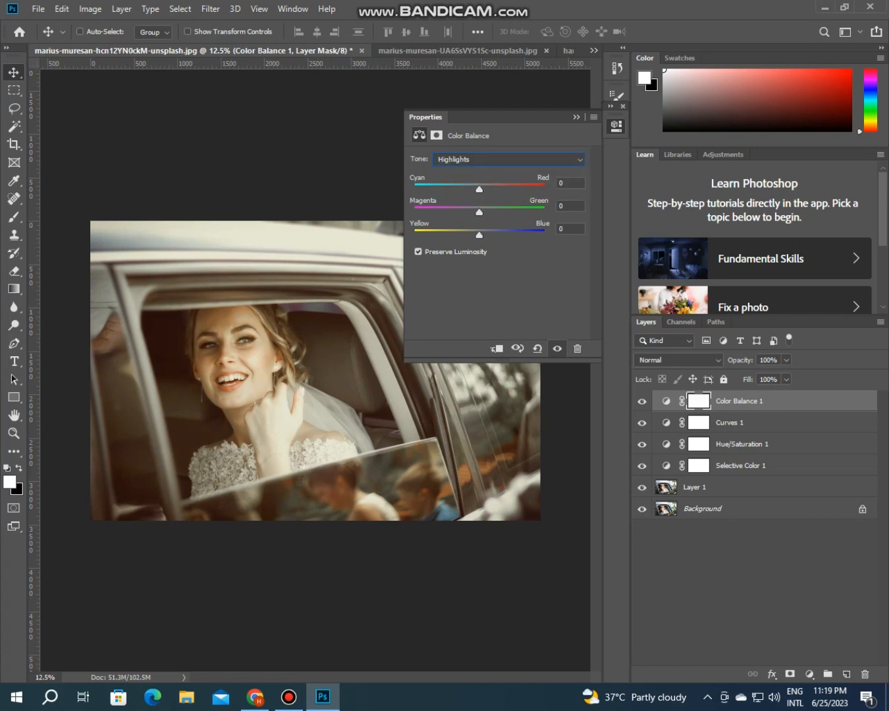
left_click_drag(479, 189, 482, 189)
left_click_drag(480, 235, 472, 235)
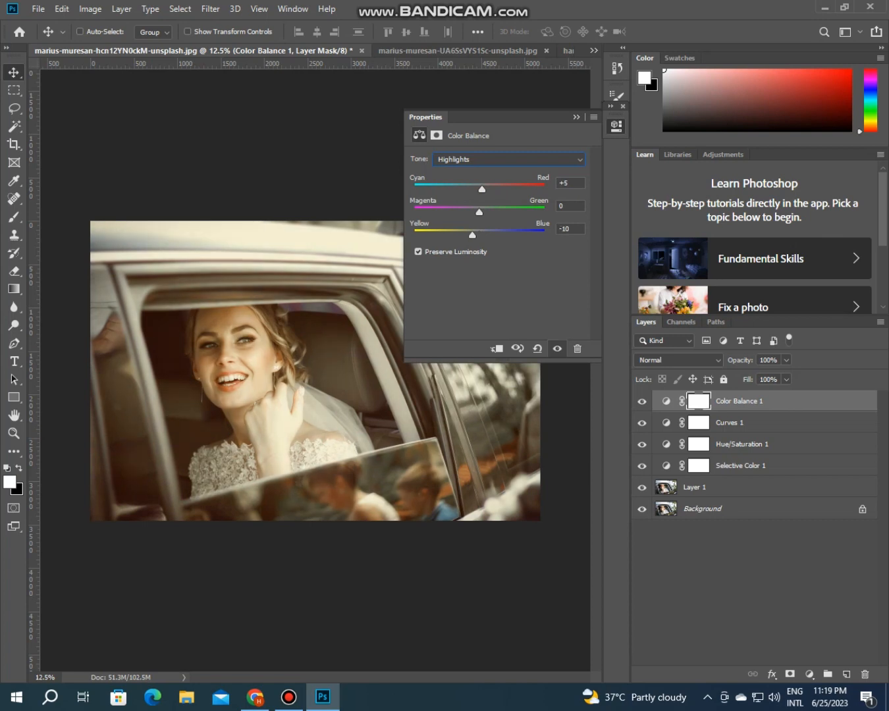
left_click(577, 118)
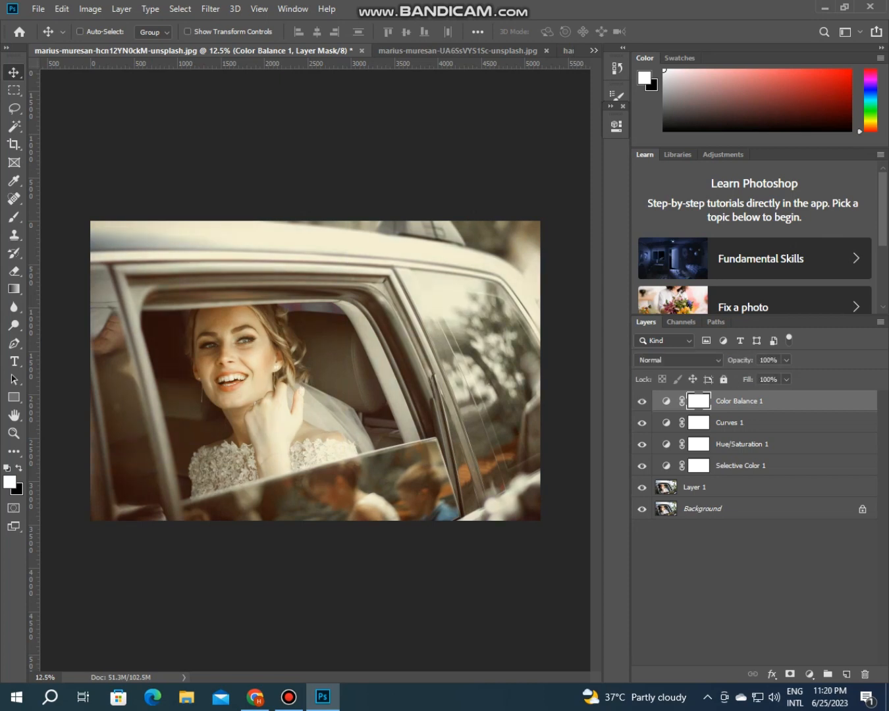
left_click(698, 424, "shift")
left_click(730, 423)
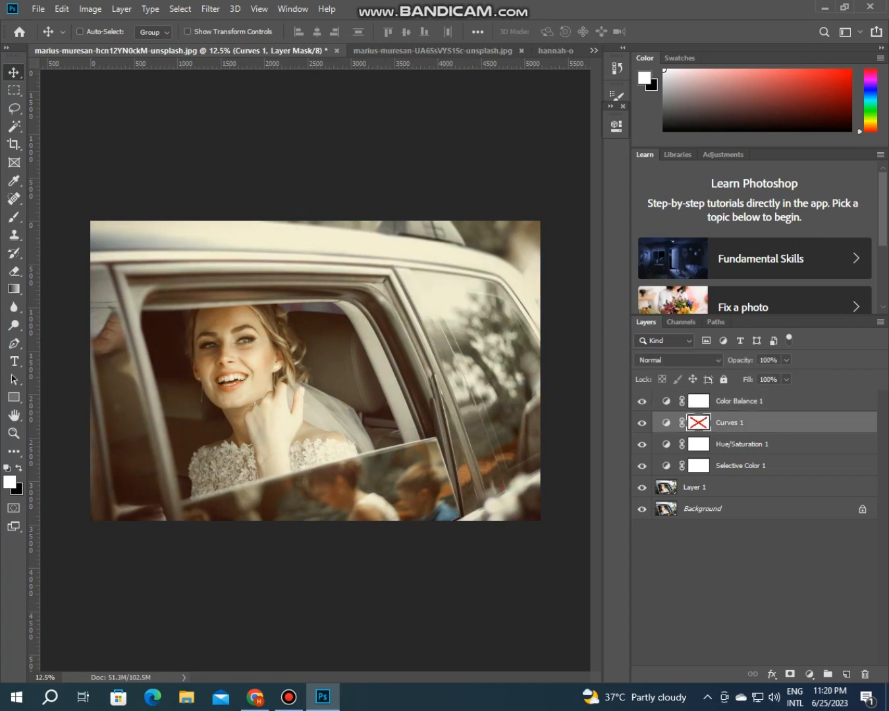
left_click(751, 401, "shift")
left_click(751, 444, "shift")
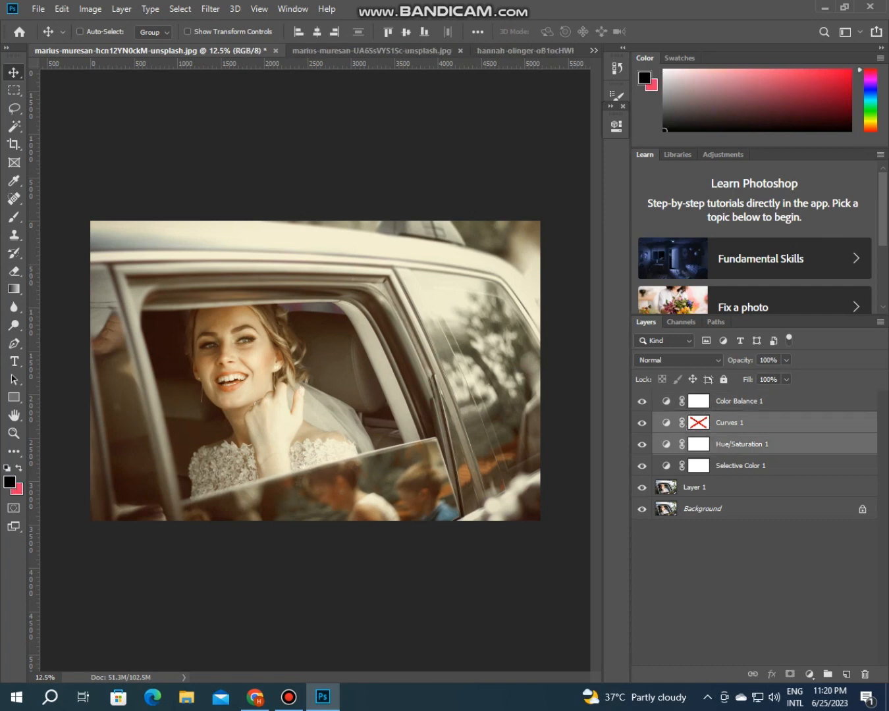
Step: Group the Color Balance, Curves, Hue/Saturation and Selective Color adjustment layers into one layer group
left_click(751, 401)
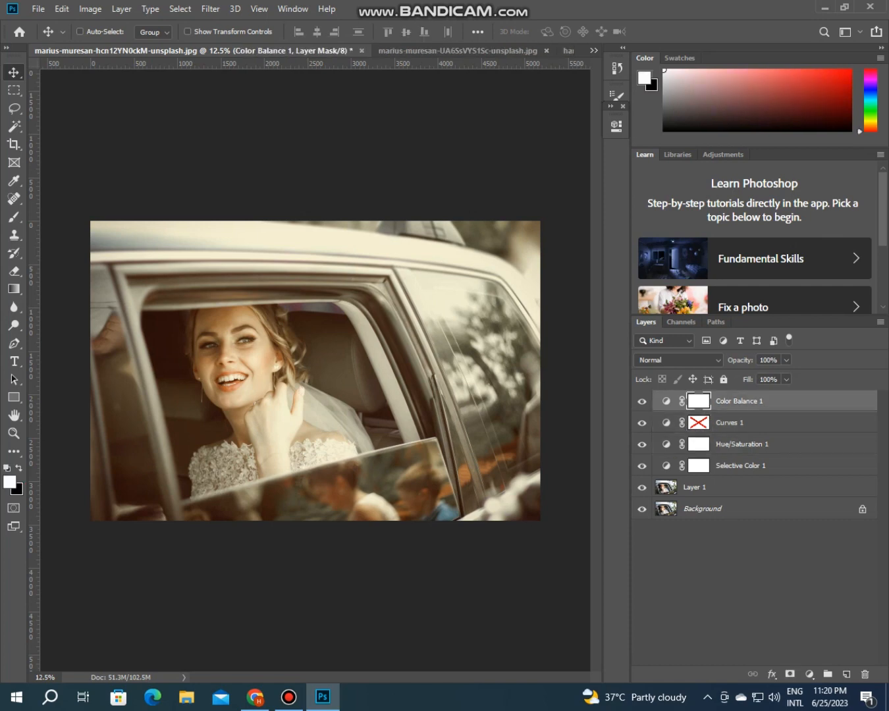
left_click(751, 423)
left_click(751, 402)
left_click(751, 423, "shift")
left_click(751, 444, "shift")
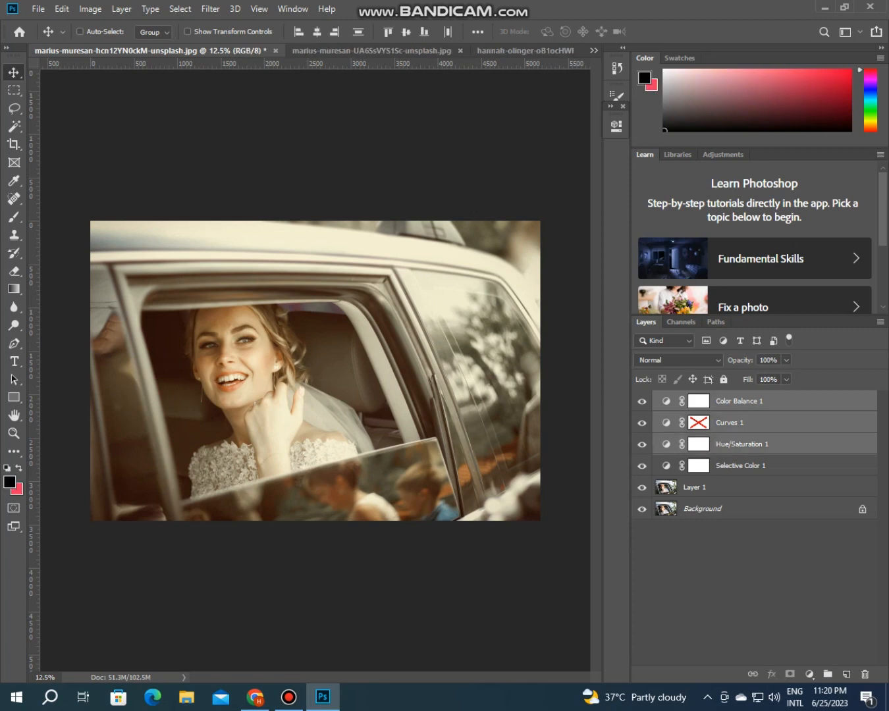
left_click(752, 466, "shift")
key("ctrl+g")
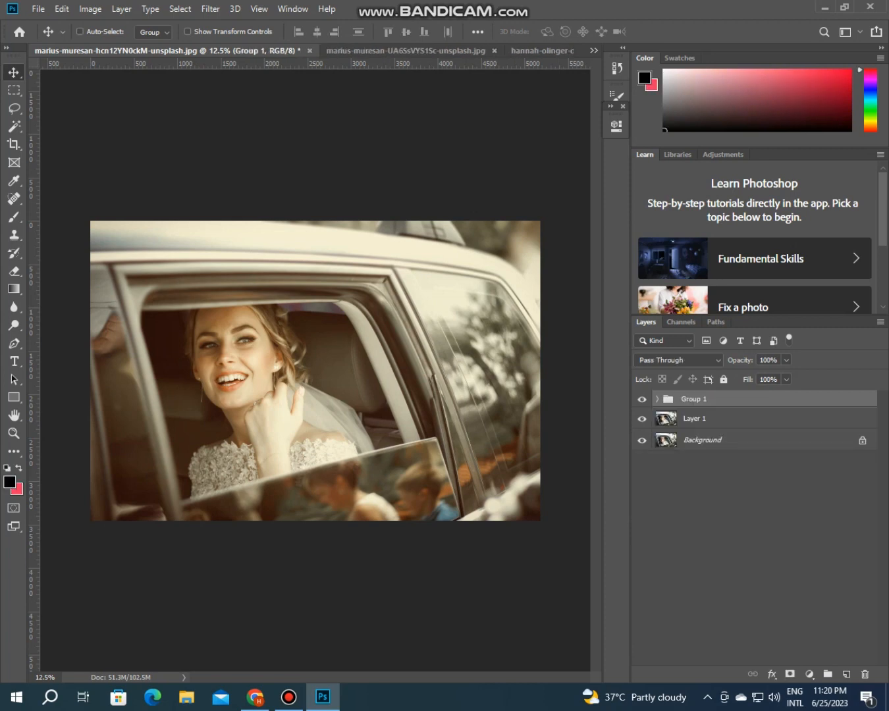
Step: Compare the wedding car photo with the adjustment group hidden and shown
left_click(641, 399)
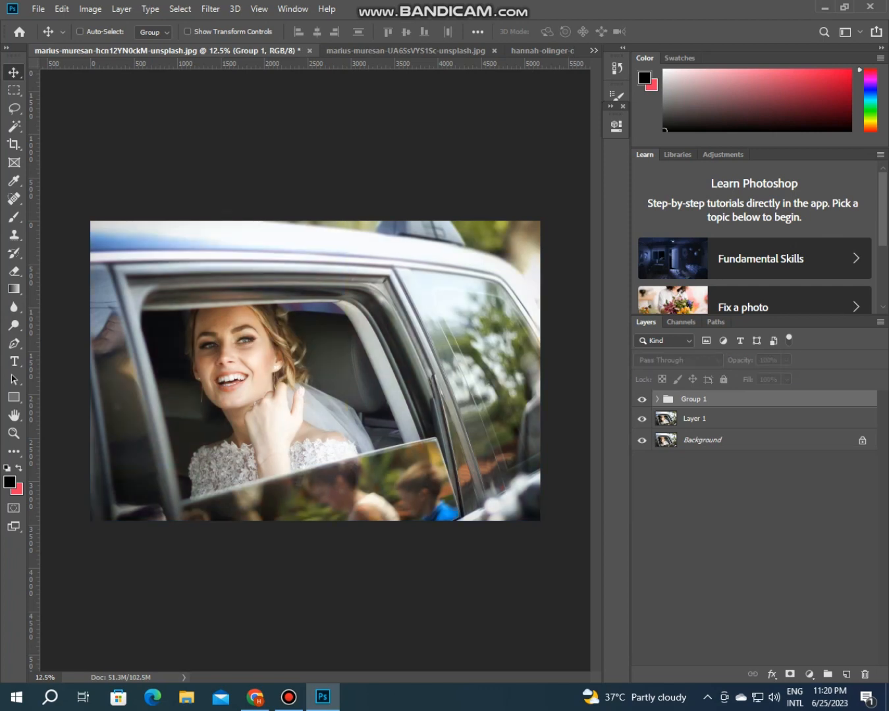
left_click(642, 400)
left_click(643, 400)
left_click(641, 400)
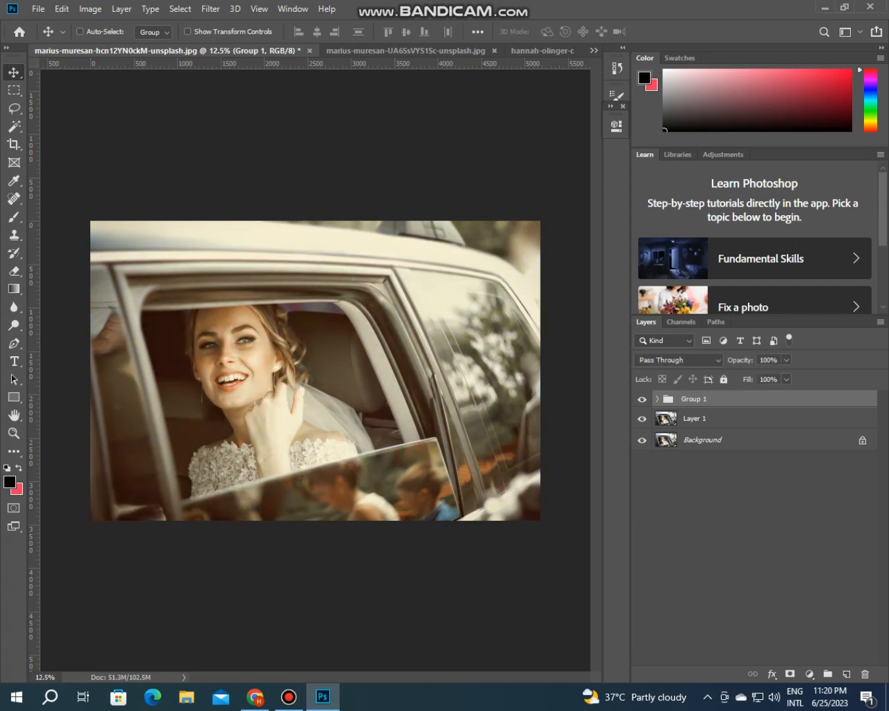
Step: Copy the adjustment group from the car photo into the open photo of the bride and groom and compare it hidden and shown
left_click(355, 51)
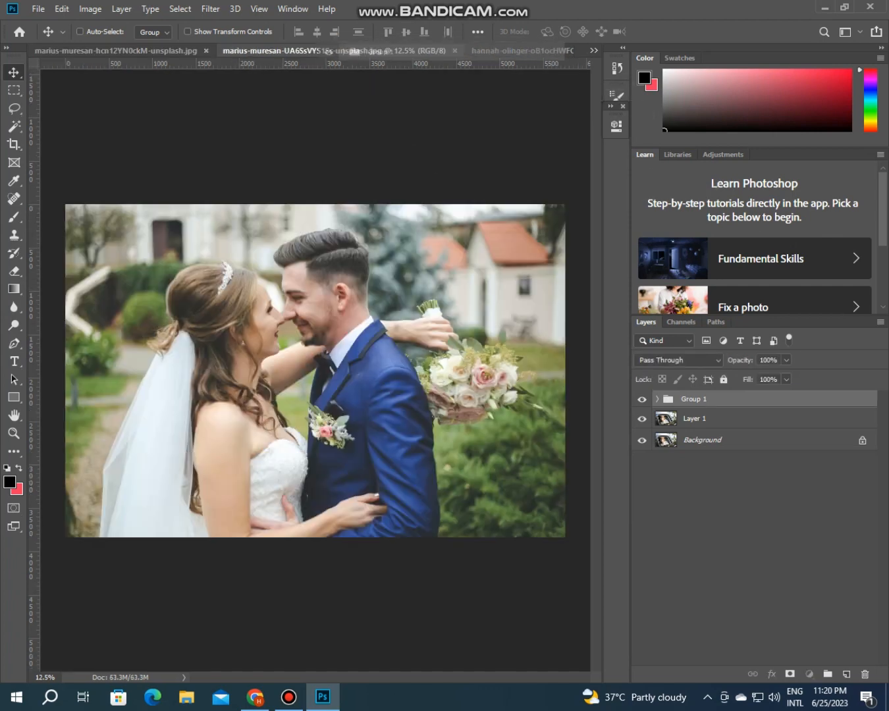
left_click_drag(353, 51, 347, 161)
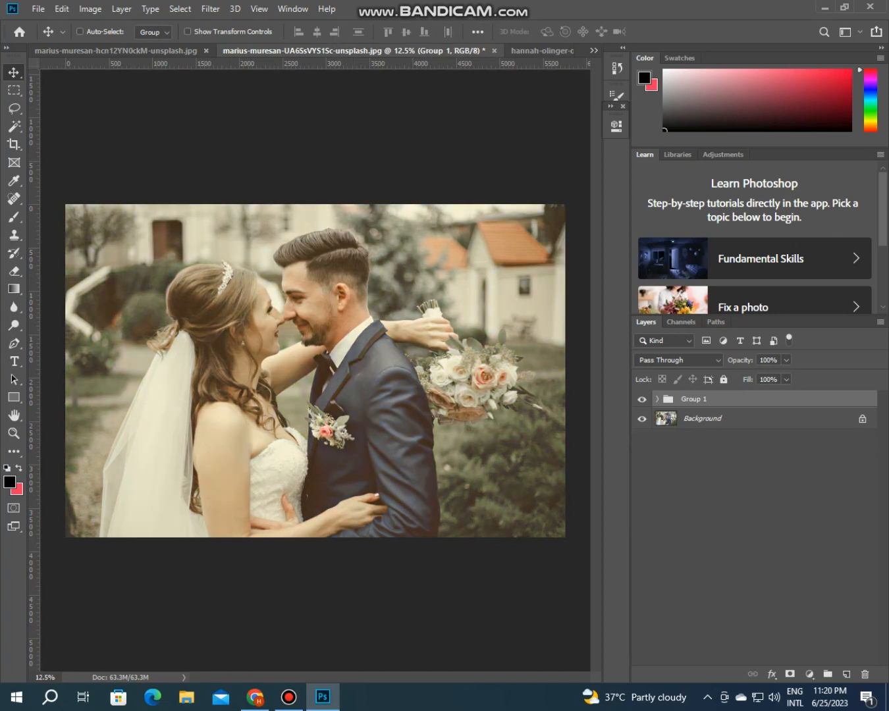
left_click(642, 400)
left_click(642, 400)
left_click(642, 400)
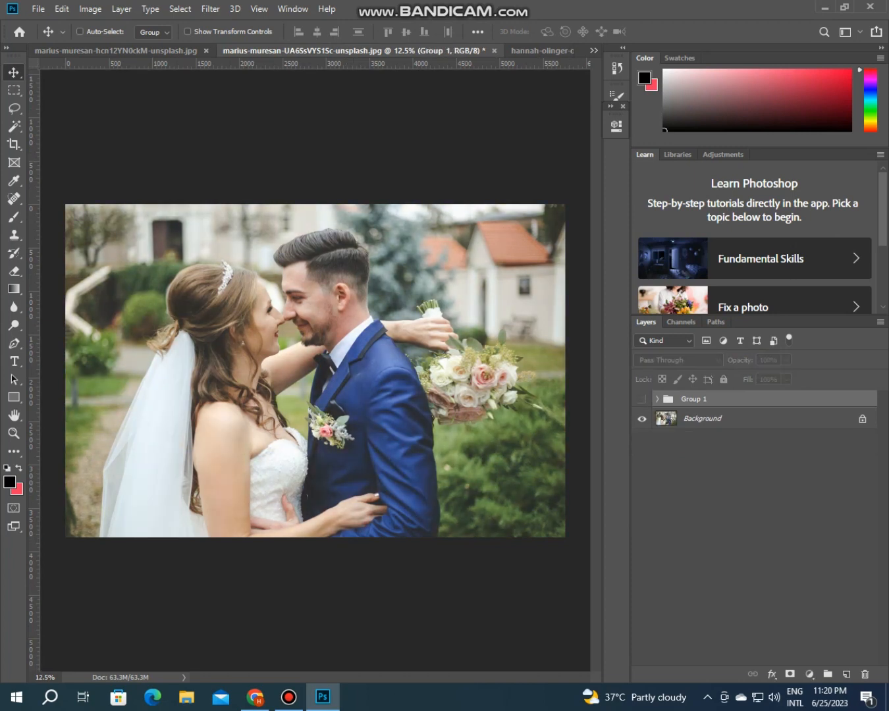
left_click(643, 399)
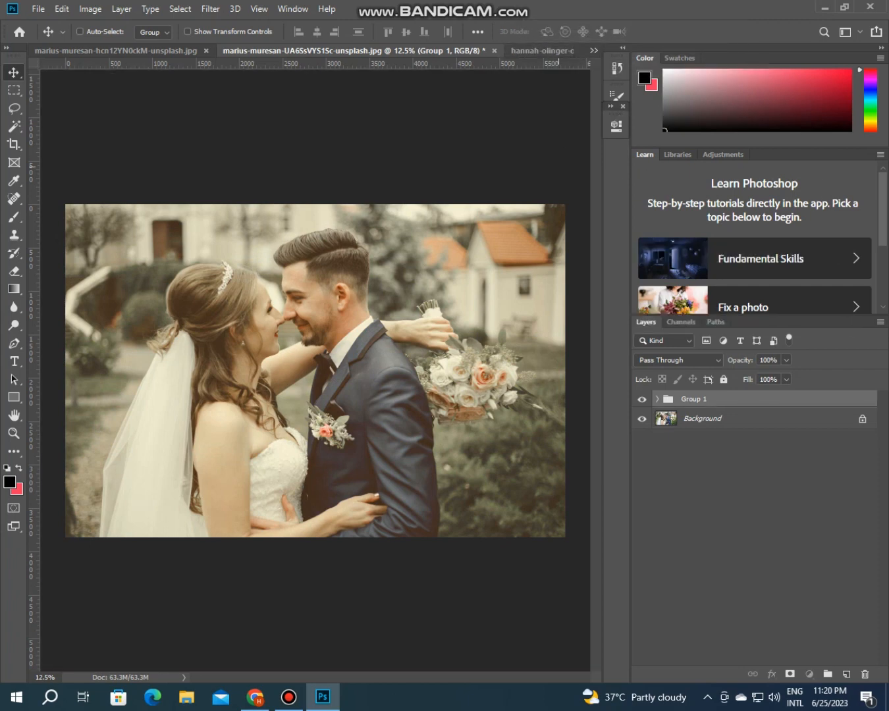
Step: Copy the adjustment group into the open full-length portrait of the bride standing under the tree
left_click(542, 51)
left_click(231, 50)
left_click_drag(689, 399, 425, 151)
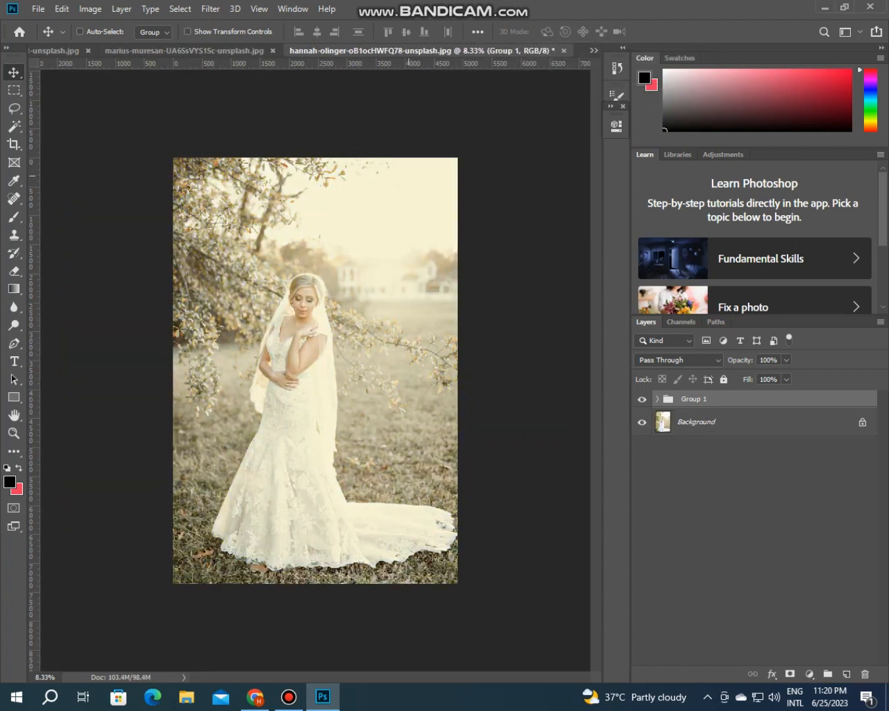
Step: Compare the bride's portrait with the adjustment group hidden and shown, and return to the wedding car photo
left_click(642, 400)
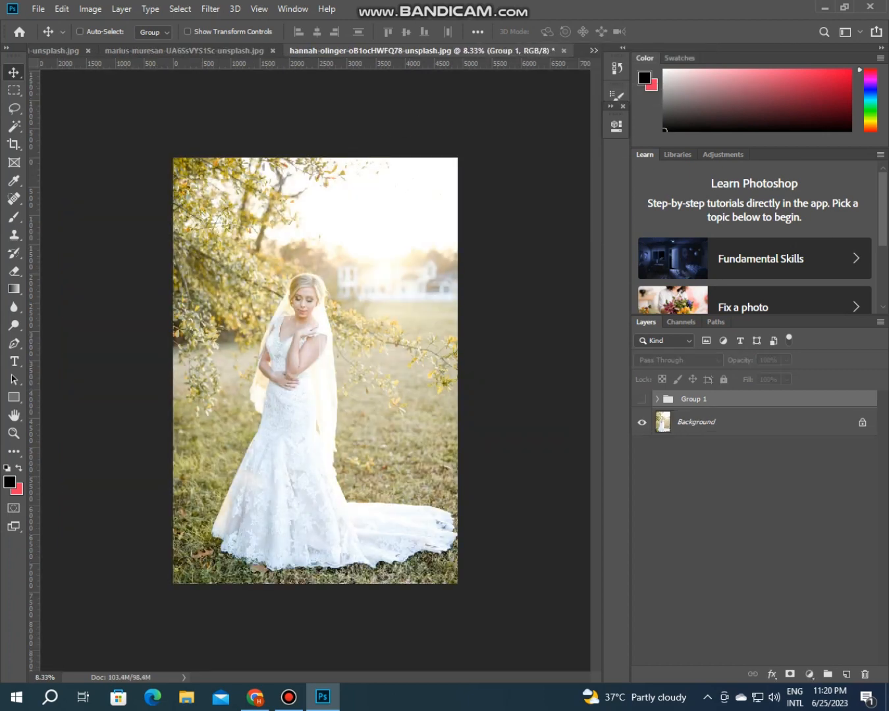
left_click(642, 399)
left_click(642, 400)
left_click(642, 400)
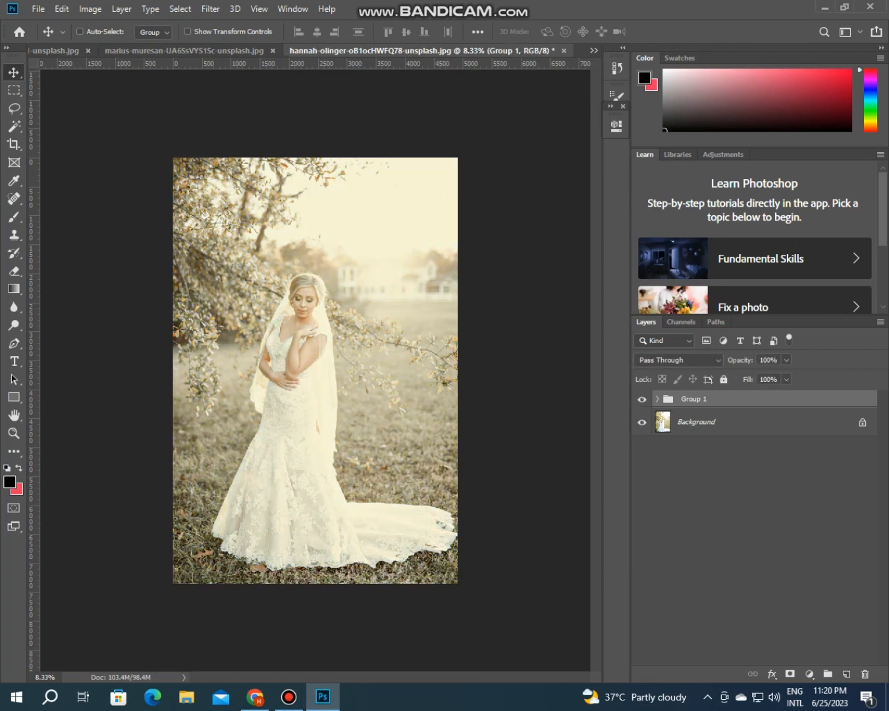
left_click(57, 50)
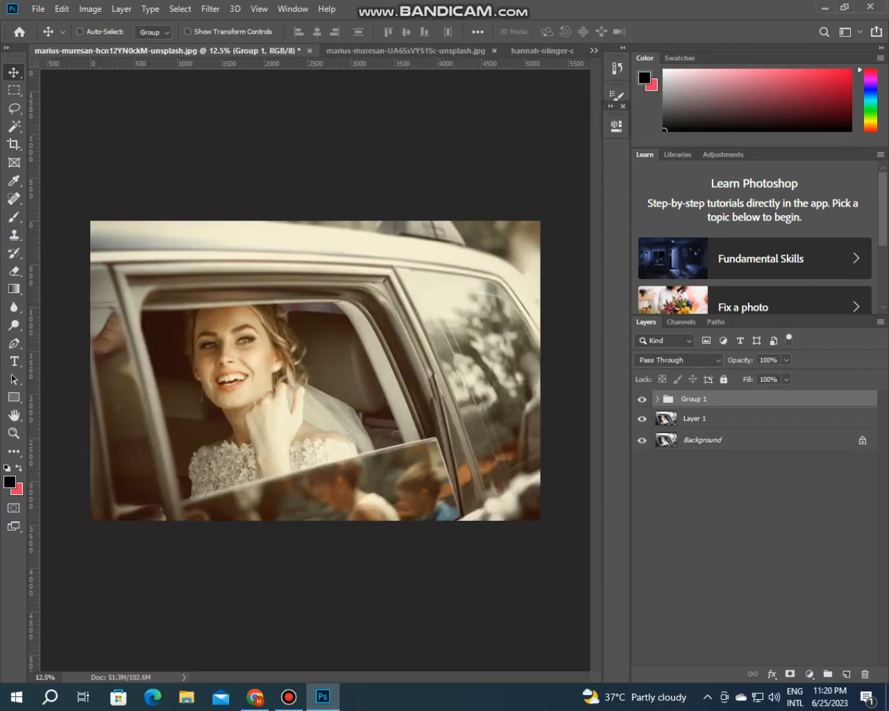